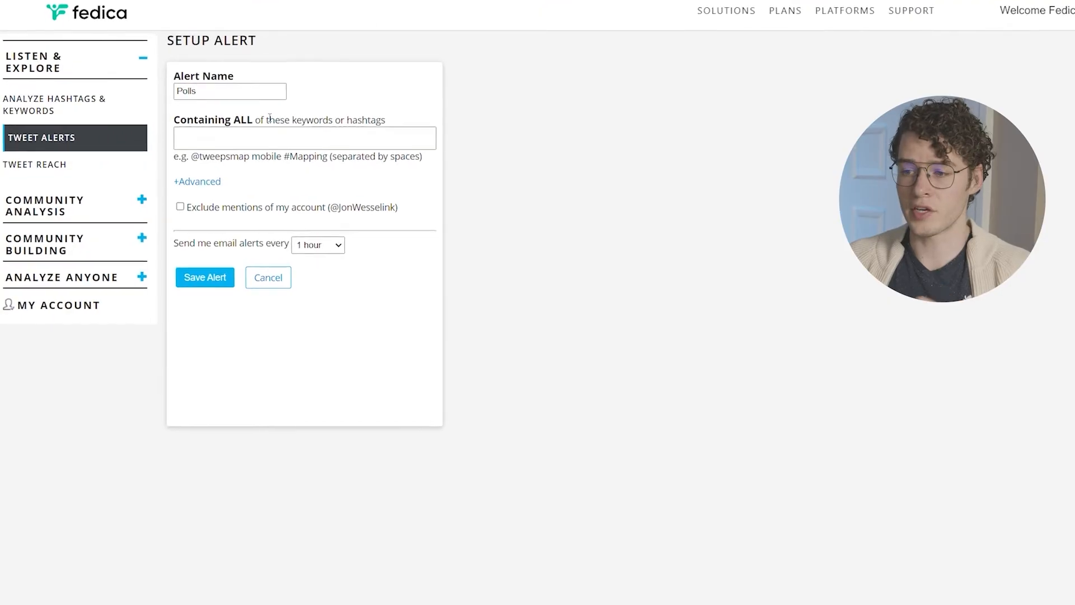
- Show the advanced alert filters and clear the prefilled account handle from the Containing ANY keywords
{"action": "left_click", "coordinate": [193, 186]}
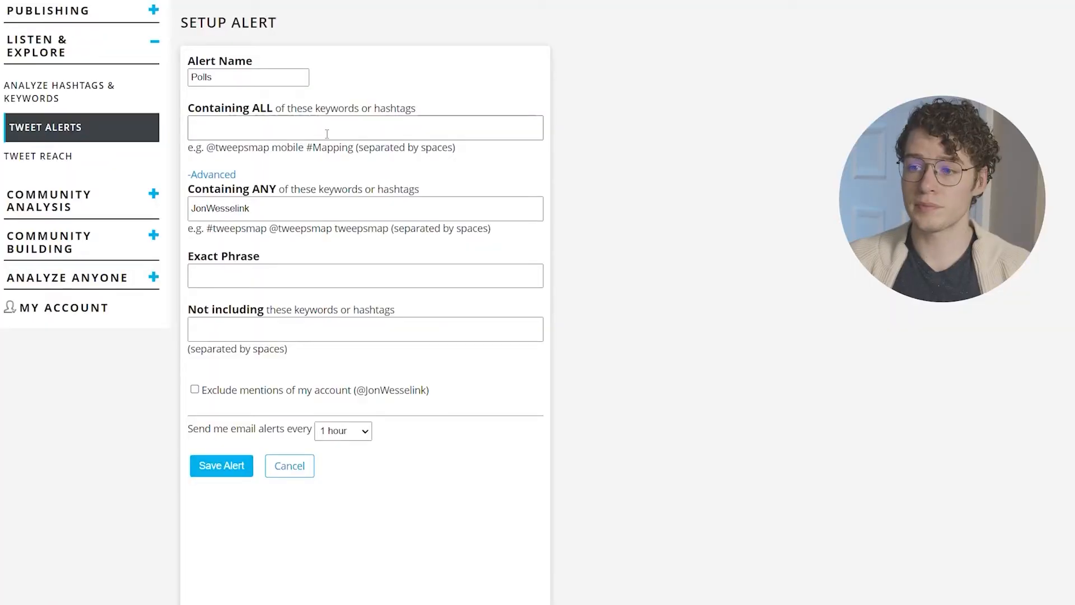
{"action": "left_click", "coordinate": [327, 134]}
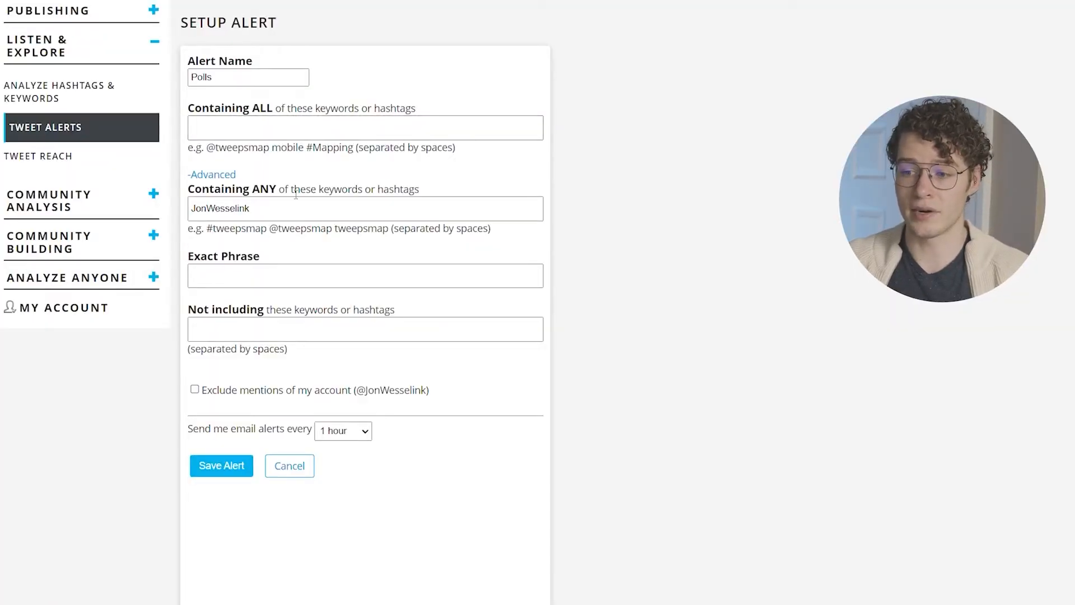
{"action": "left_click", "coordinate": [275, 210]}
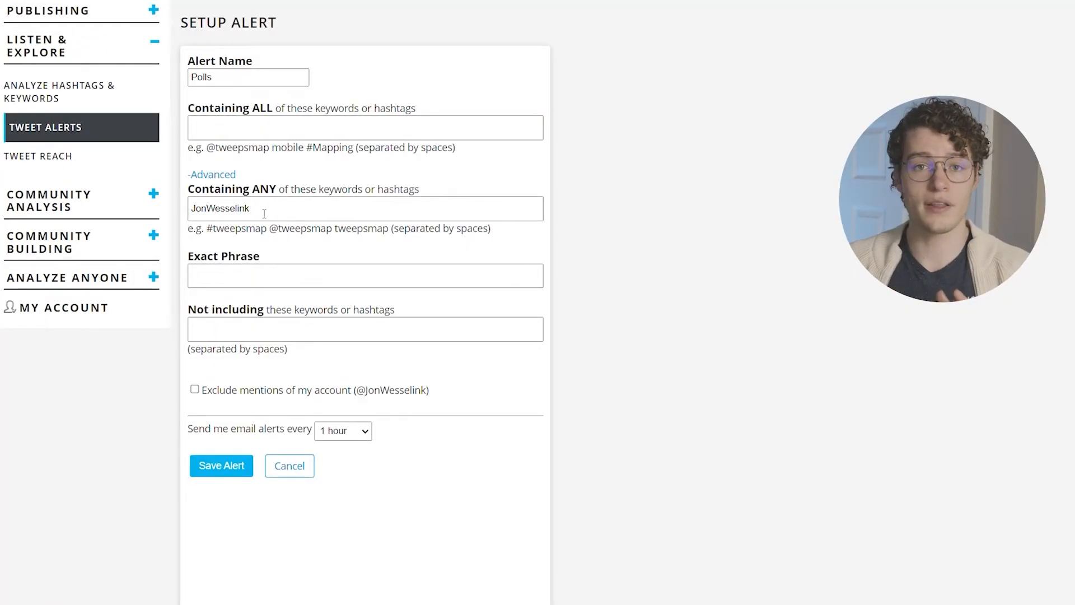
{"action": "left_click_drag", "start_coordinate": [263, 210], "coordinate": [192, 208]}
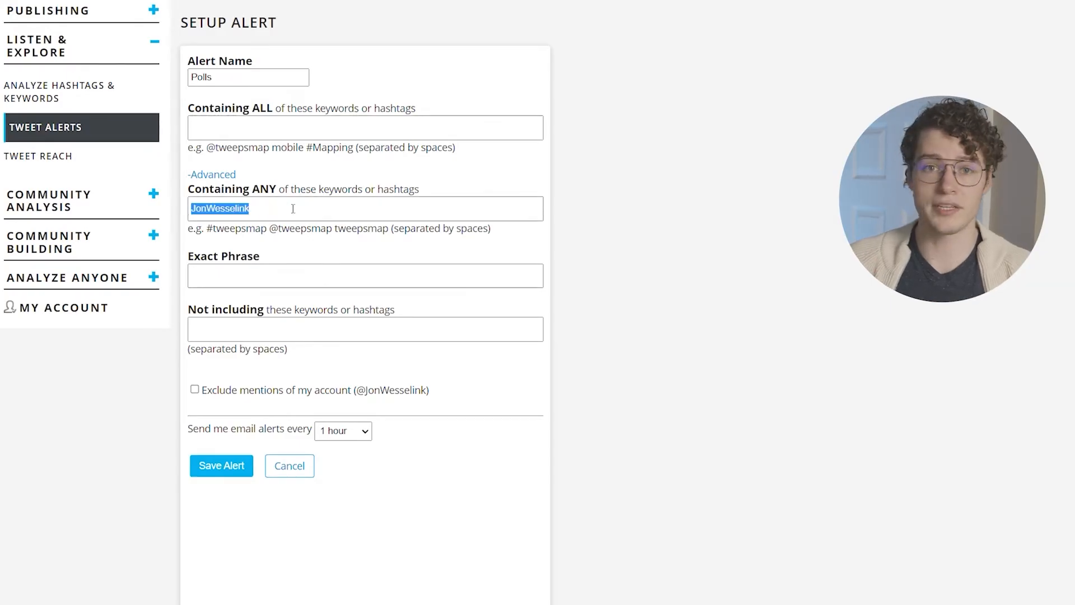
{"action": "key", "text": "BackSpace"}
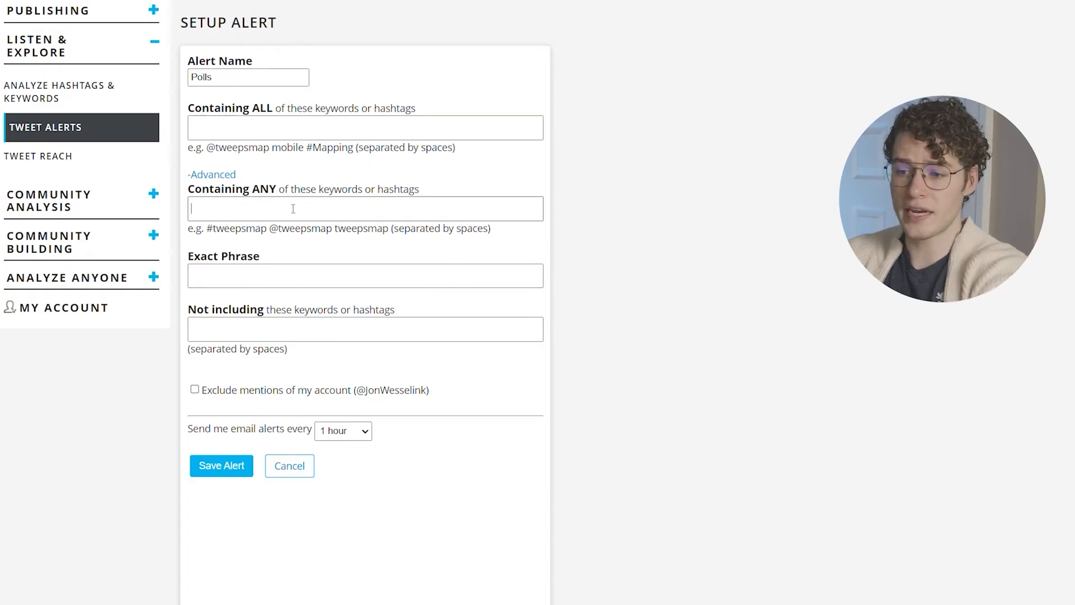
{"action": "type", "text": "#"}
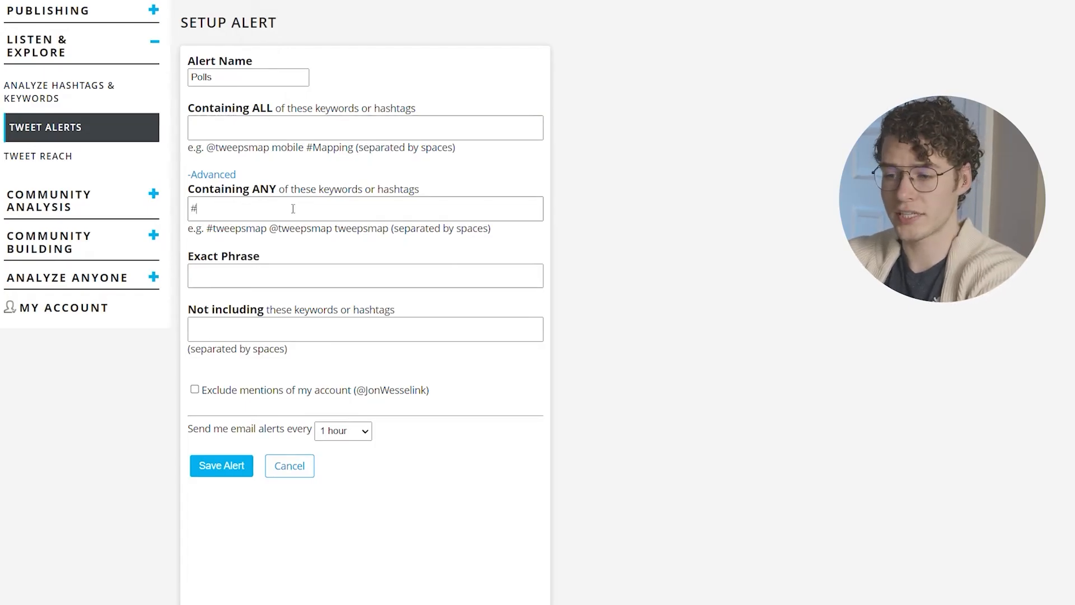
{"action": "type", "text": "tweepsmap"}
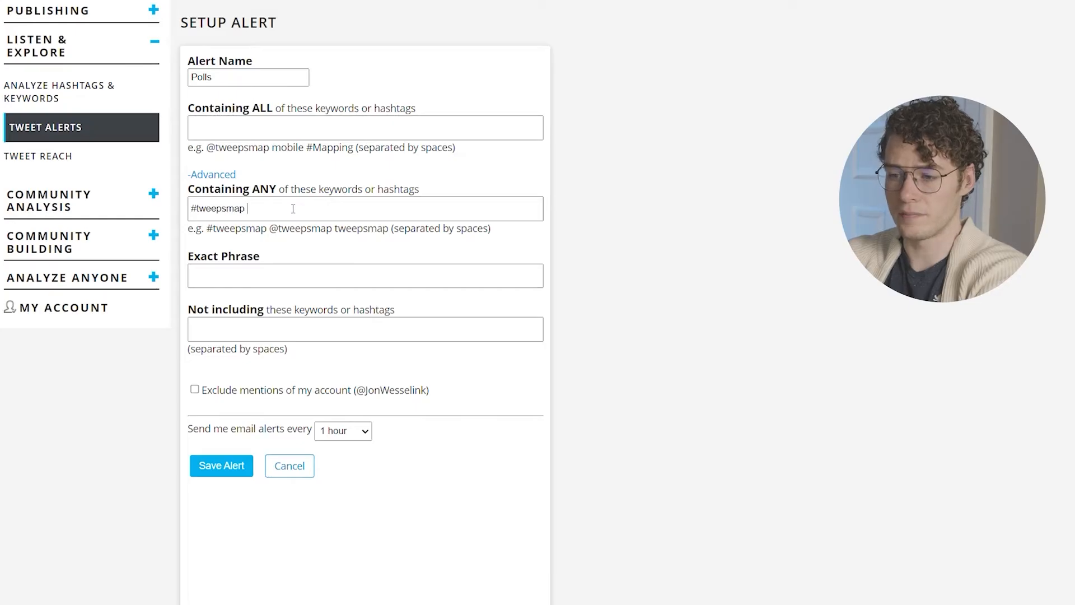
{"action": "type", "text": " @tw"}
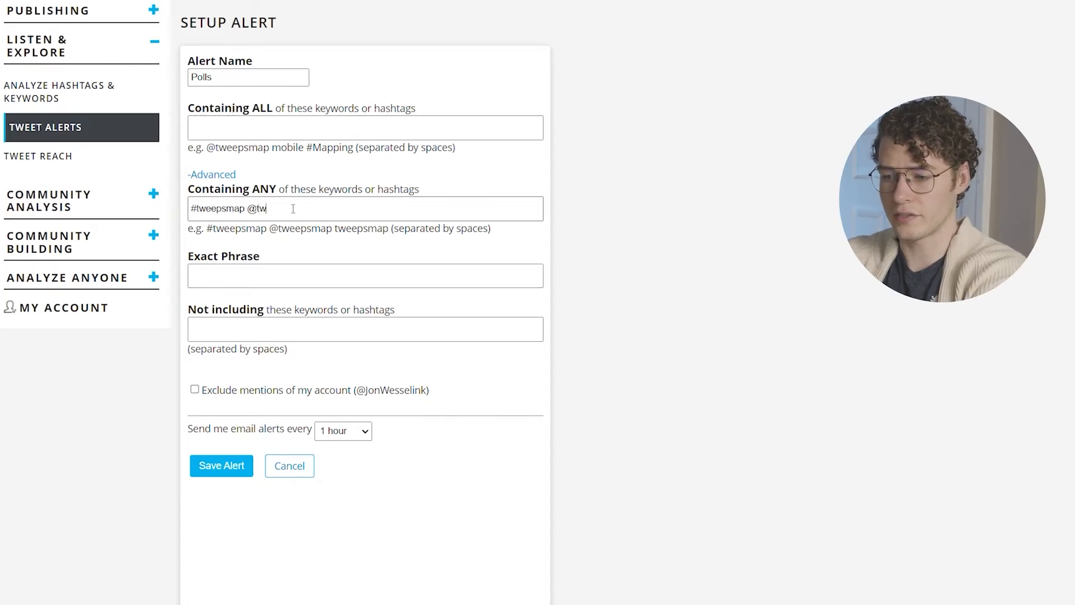
{"action": "type", "text": "eepsmap"}
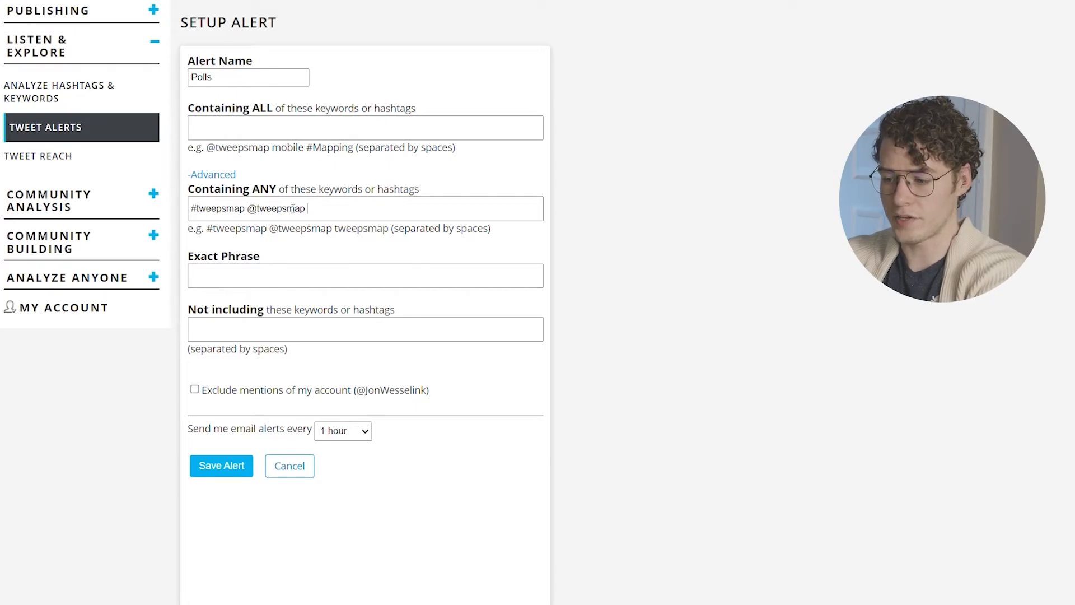
{"action": "type", "text": " tweepsmap"}
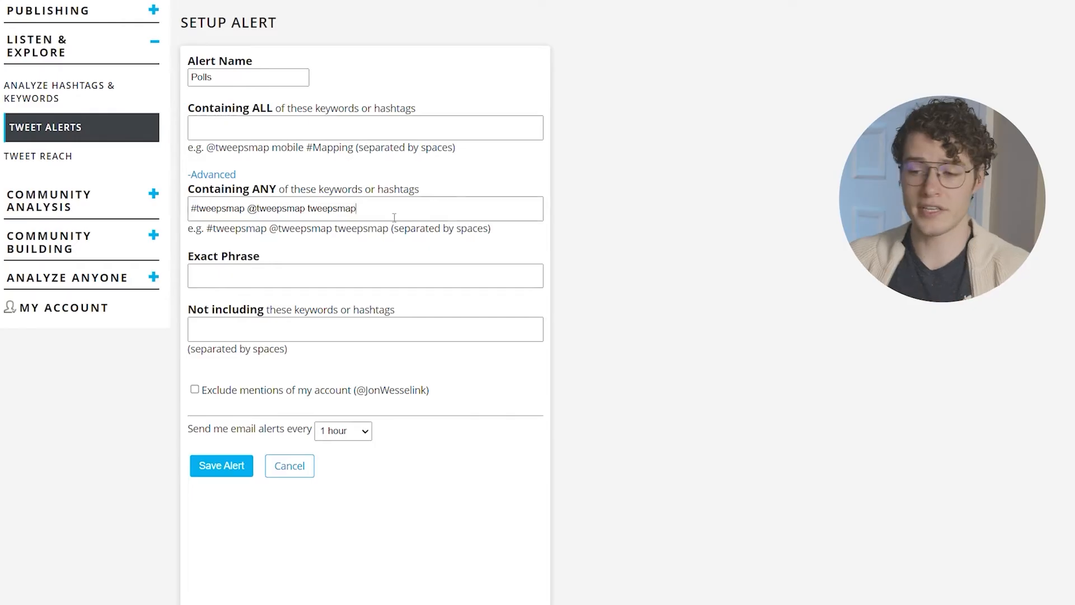
{"action": "left_click", "coordinate": [253, 208]}
{"action": "double_click", "coordinate": [253, 209]}
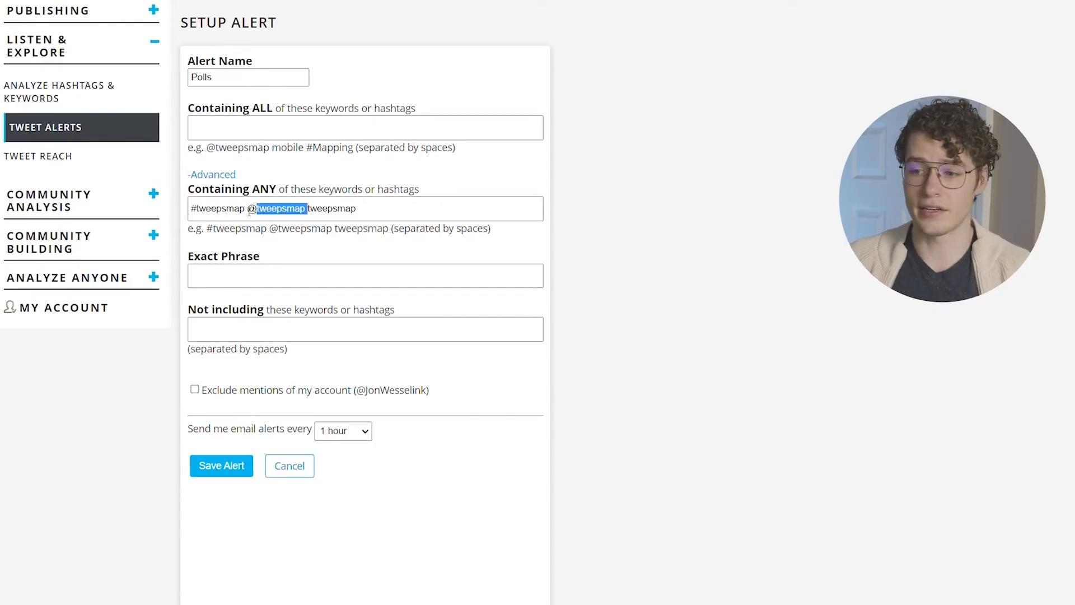
{"action": "double_click", "coordinate": [222, 209]}
{"action": "left_click", "coordinate": [507, 205]}
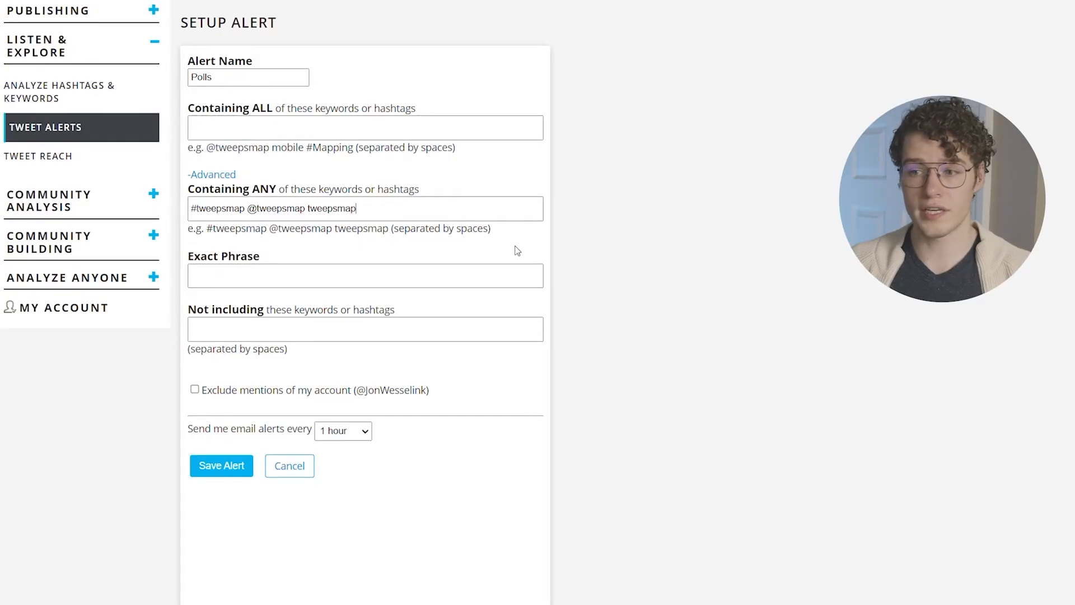
{"action": "left_click", "coordinate": [336, 135]}
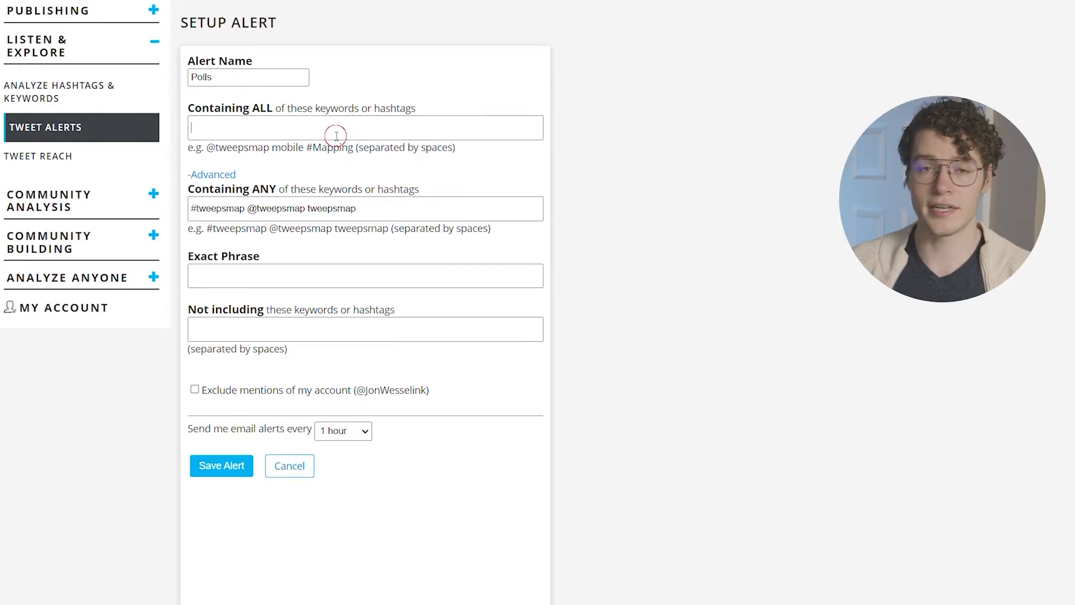
{"action": "left_click_drag", "start_coordinate": [364, 208], "coordinate": [205, 208]}
{"action": "left_click", "coordinate": [379, 208]}
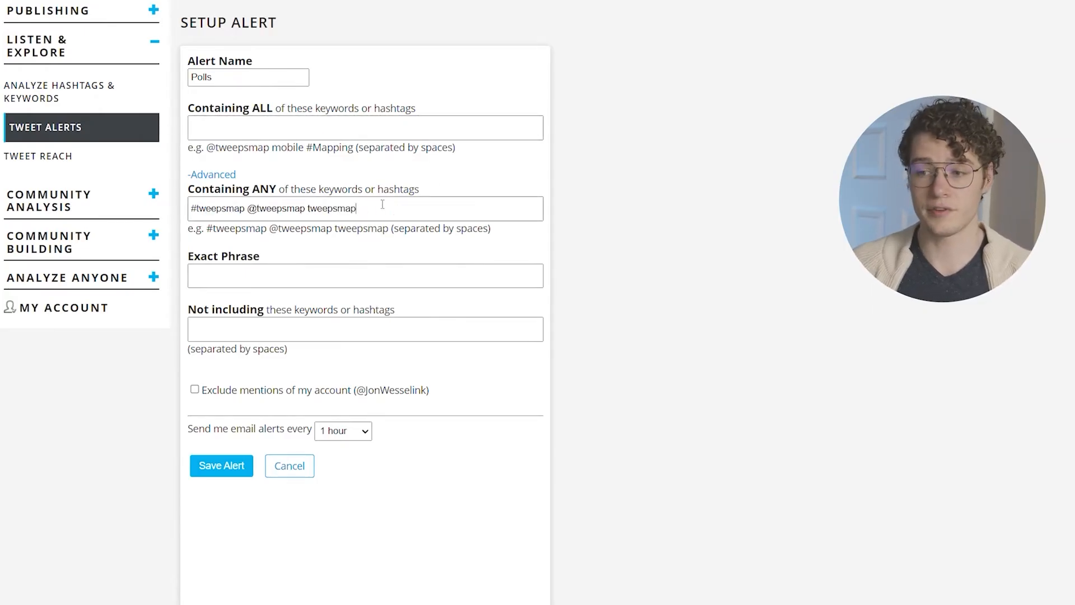
- Remove all keywords from the Containing ANY filter
{"action": "triple_click", "coordinate": [382, 204]}
{"action": "key", "text": "BackSpace"}
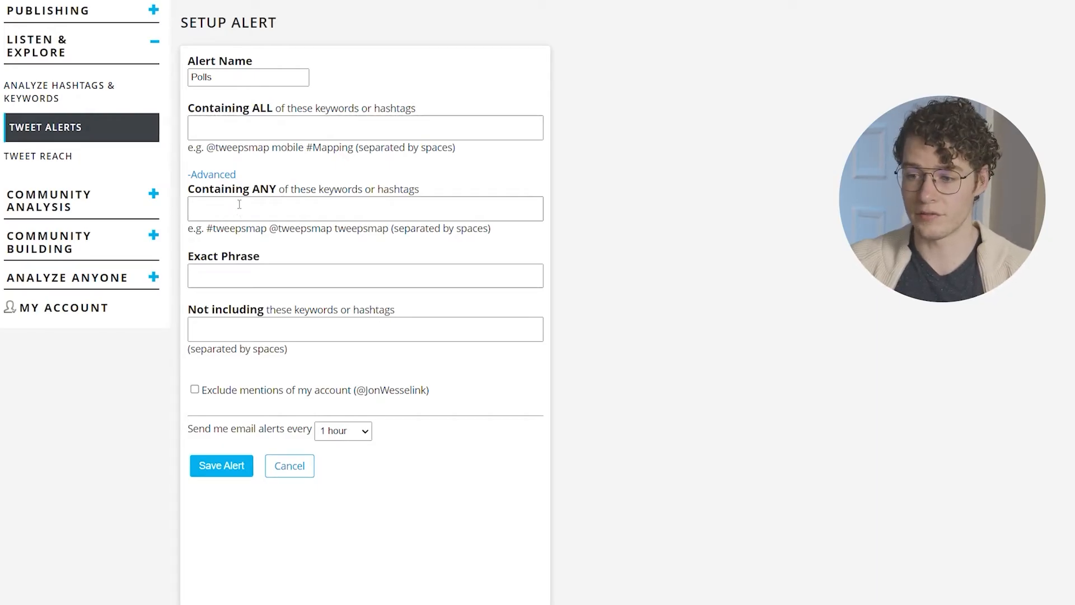
{"action": "left_click", "coordinate": [242, 275]}
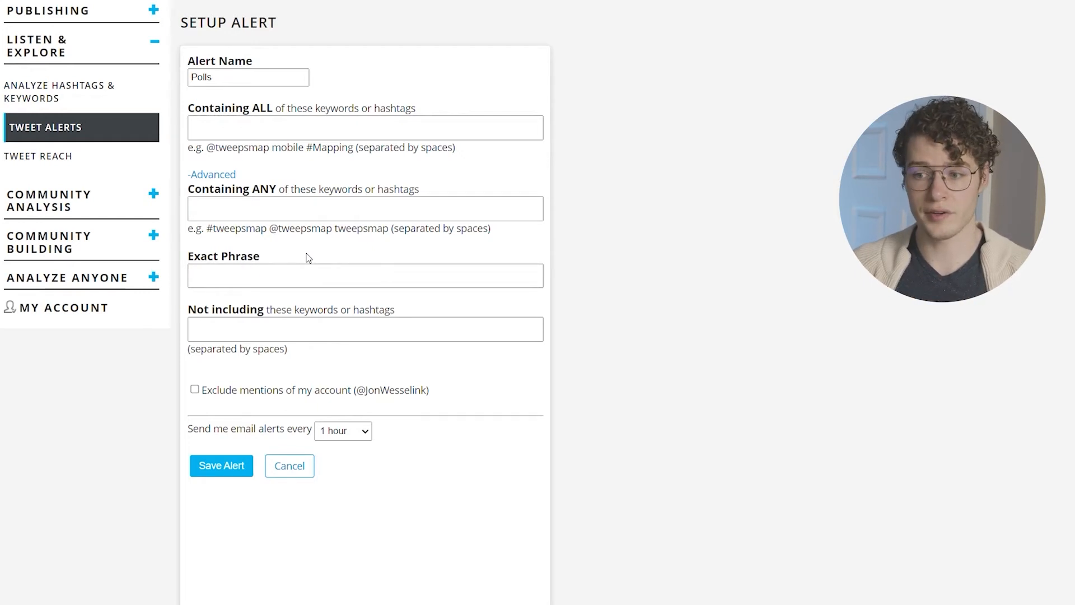
{"action": "left_click", "coordinate": [300, 330]}
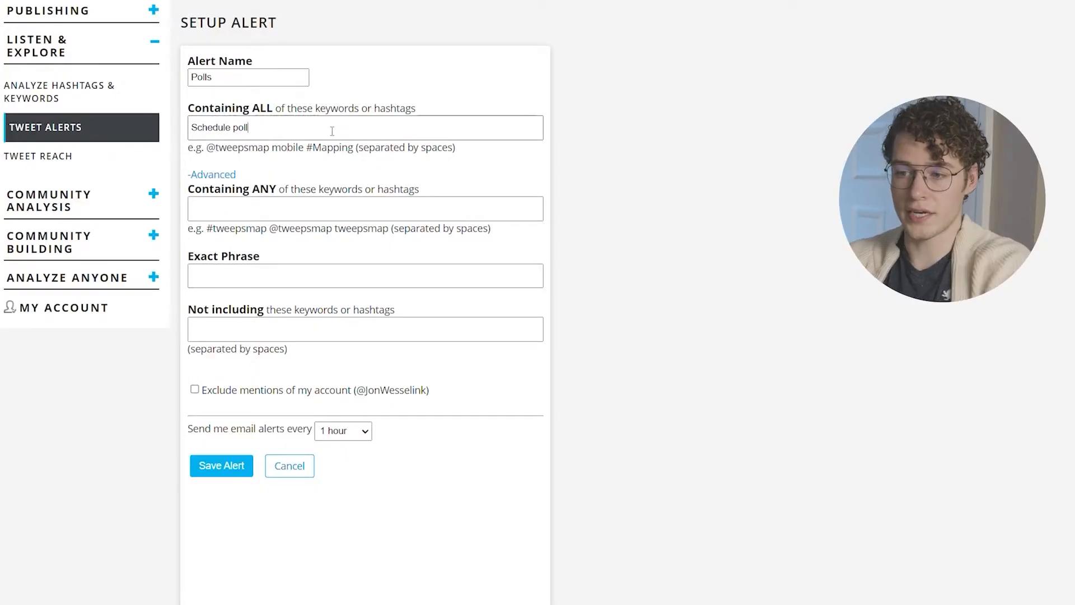
{"action": "left_click_drag", "start_coordinate": [332, 131], "coordinate": [185, 129]}
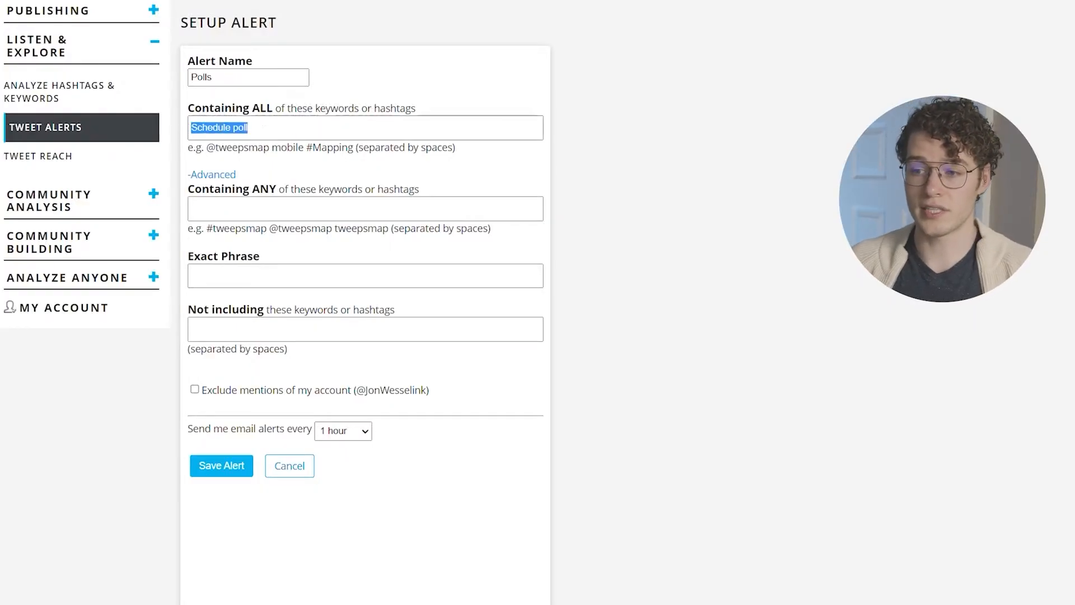
{"action": "left_click", "coordinate": [304, 125]}
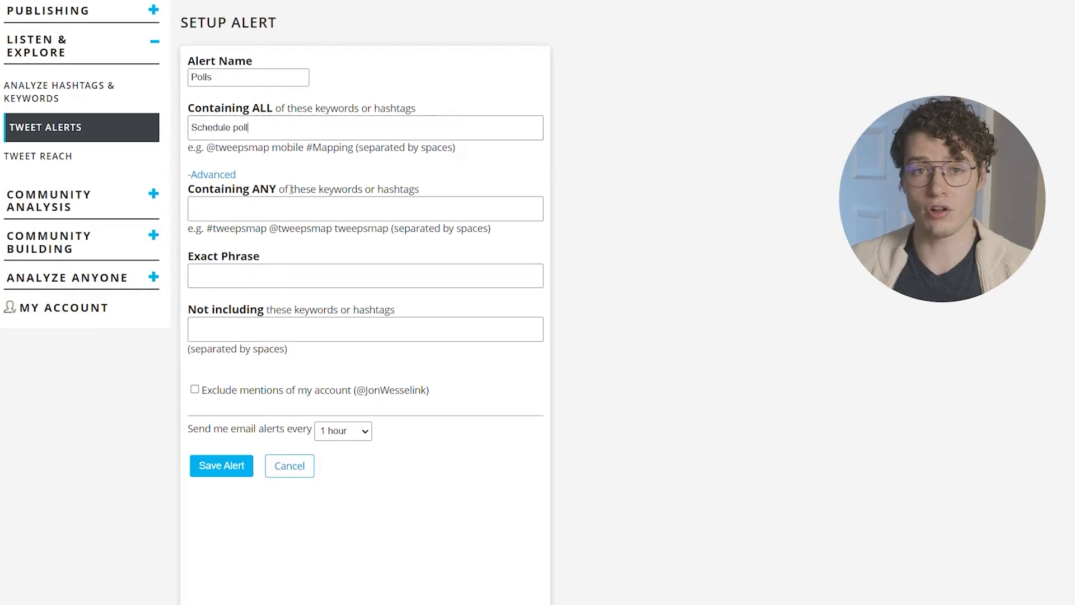
{"action": "triple_click", "coordinate": [268, 126]}
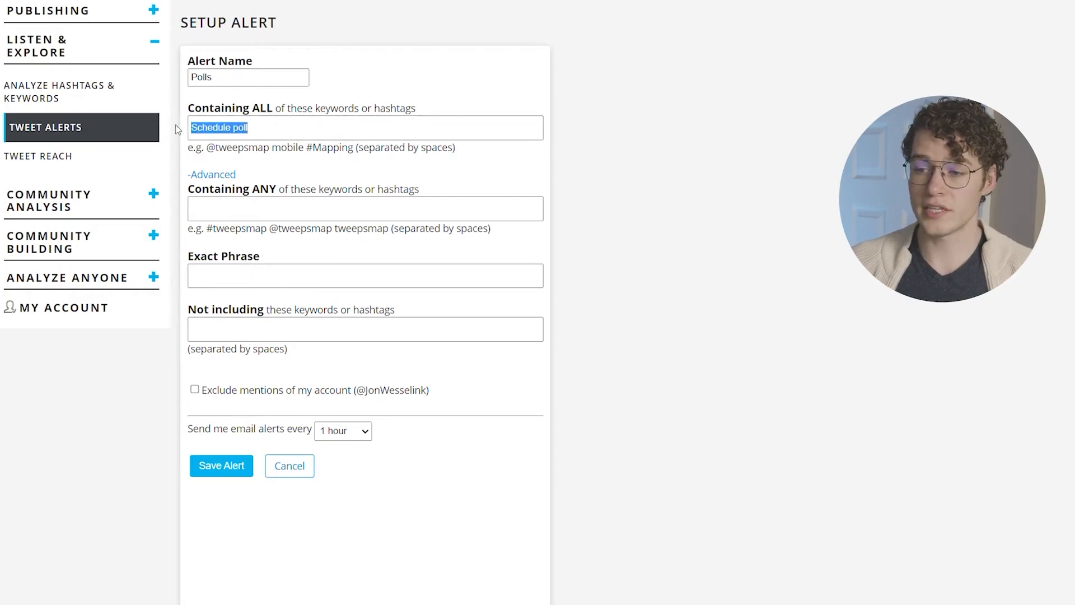
{"action": "left_click", "coordinate": [272, 126]}
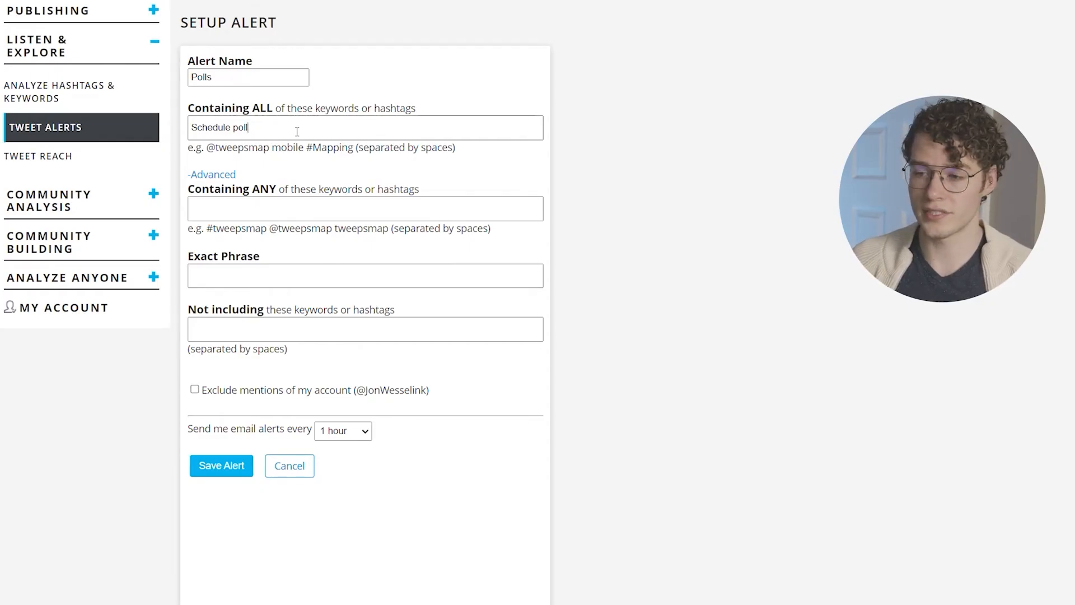
- Empty the Containing ALL filter and enter "schedule poll scheduling polls" as the Containing ANY keywords
{"action": "left_click_drag", "start_coordinate": [282, 127], "coordinate": [173, 138]}
{"action": "key", "text": "BackSpace"}
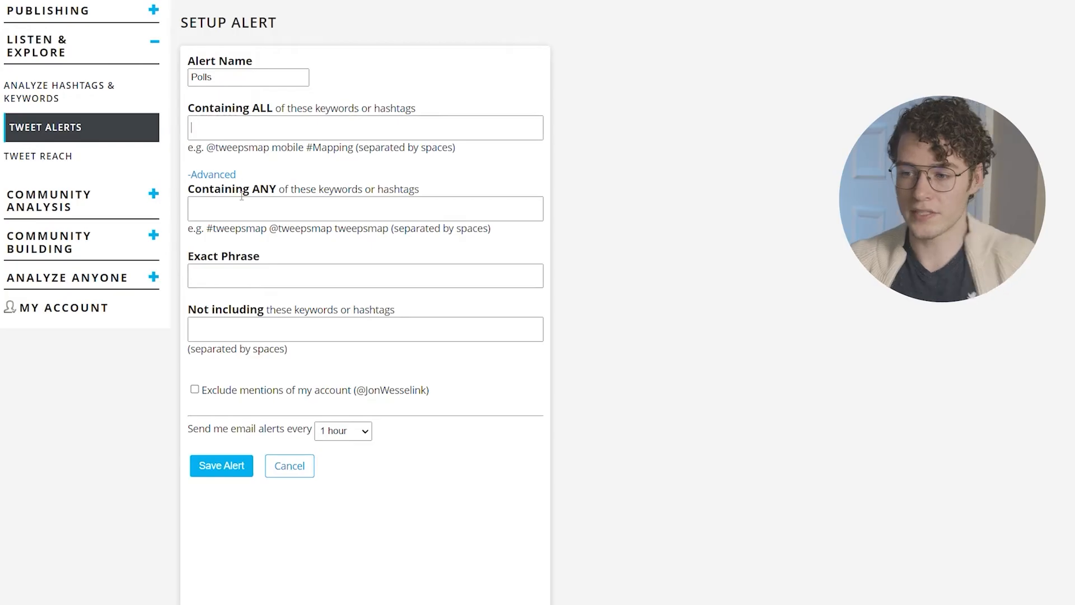
{"action": "left_click", "coordinate": [236, 211]}
{"action": "type", "text": "sch"}
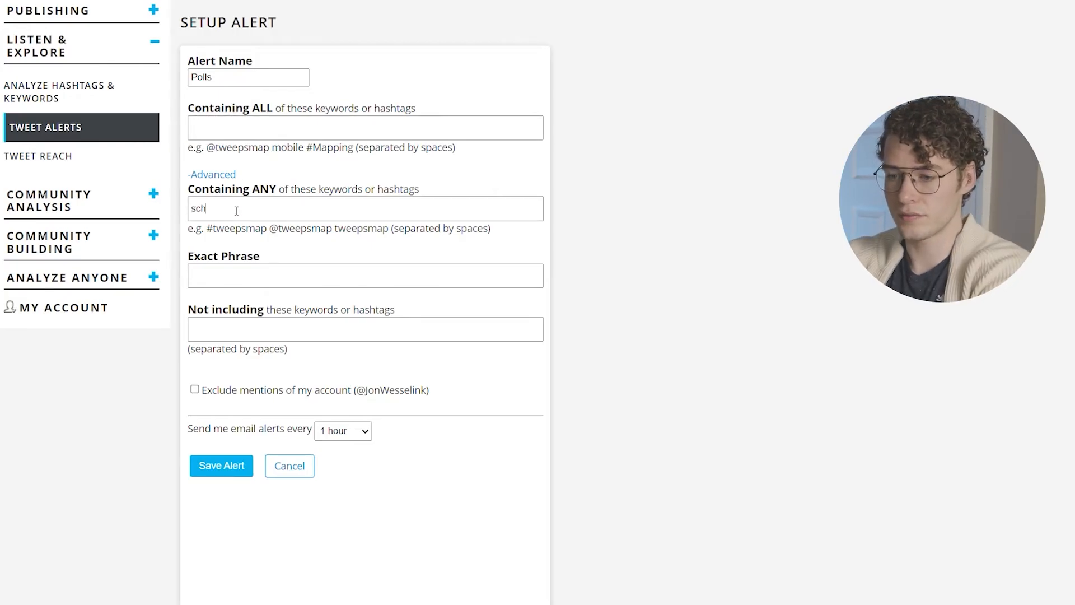
{"action": "type", "text": "edule poll "}
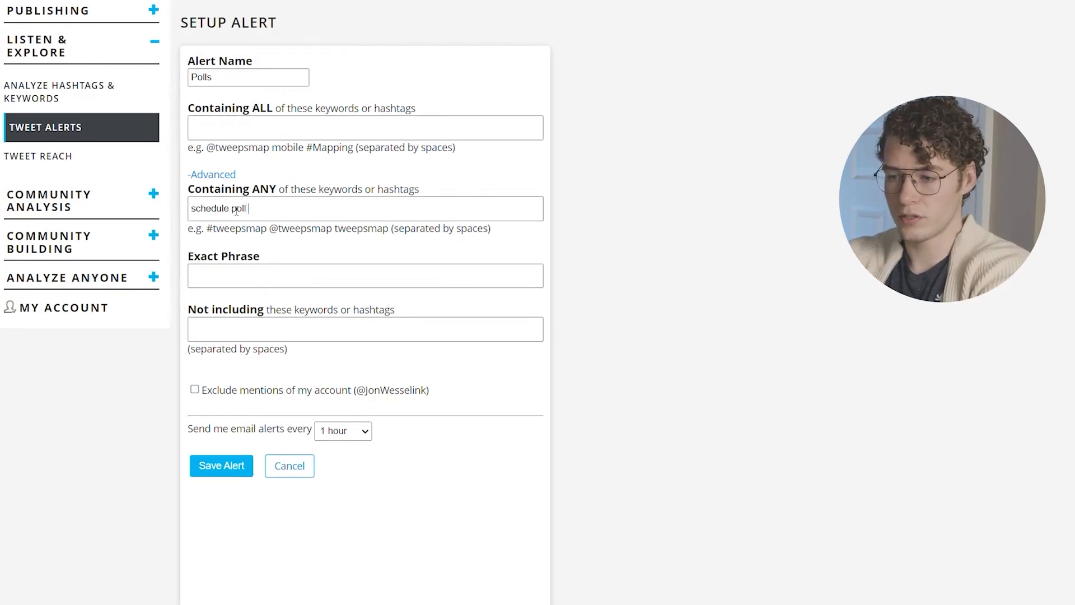
{"action": "type", "text": "scheduling po"}
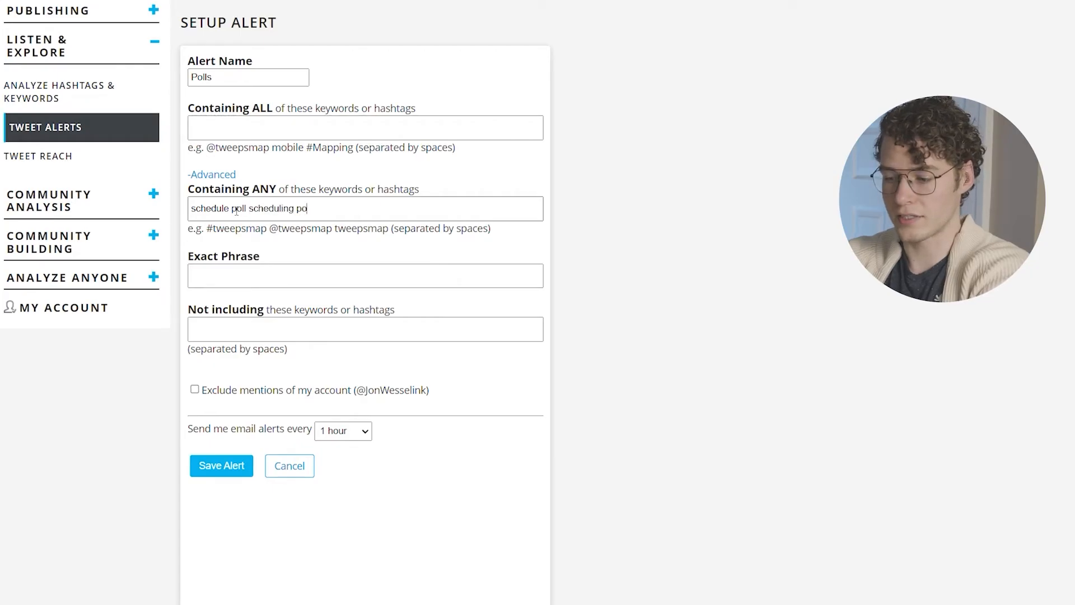
{"action": "type", "text": "lls"}
{"action": "key", "text": "ctrl+shift+Left"}
{"action": "key", "text": "ctrl+shift+Left"}
{"action": "key", "text": "ctrl+shift+Left"}
{"action": "key", "text": "ctrl+shift+Left"}
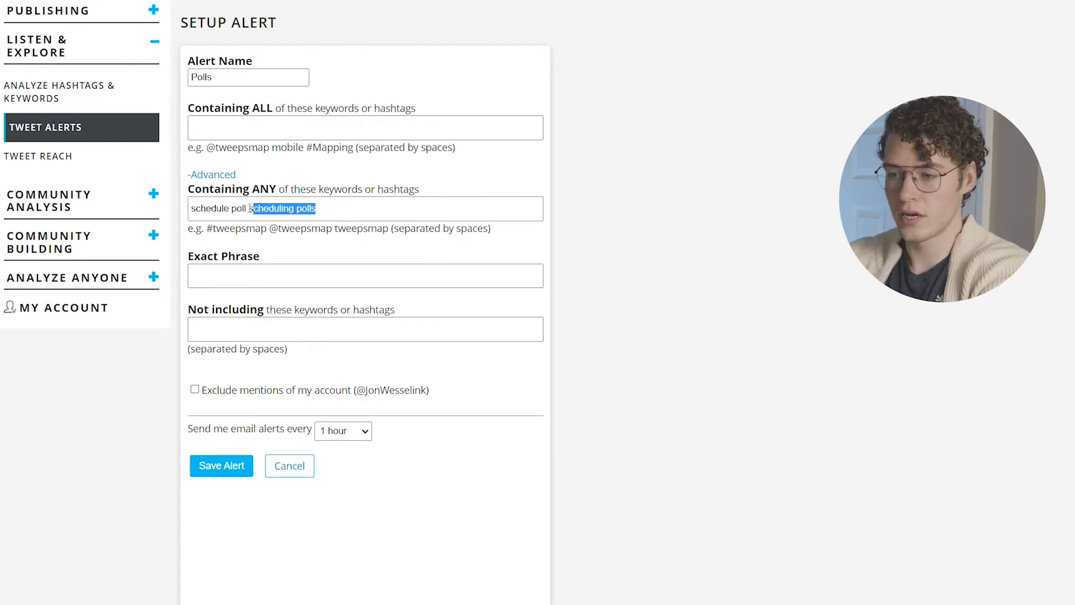
{"action": "left_click", "coordinate": [351, 207]}
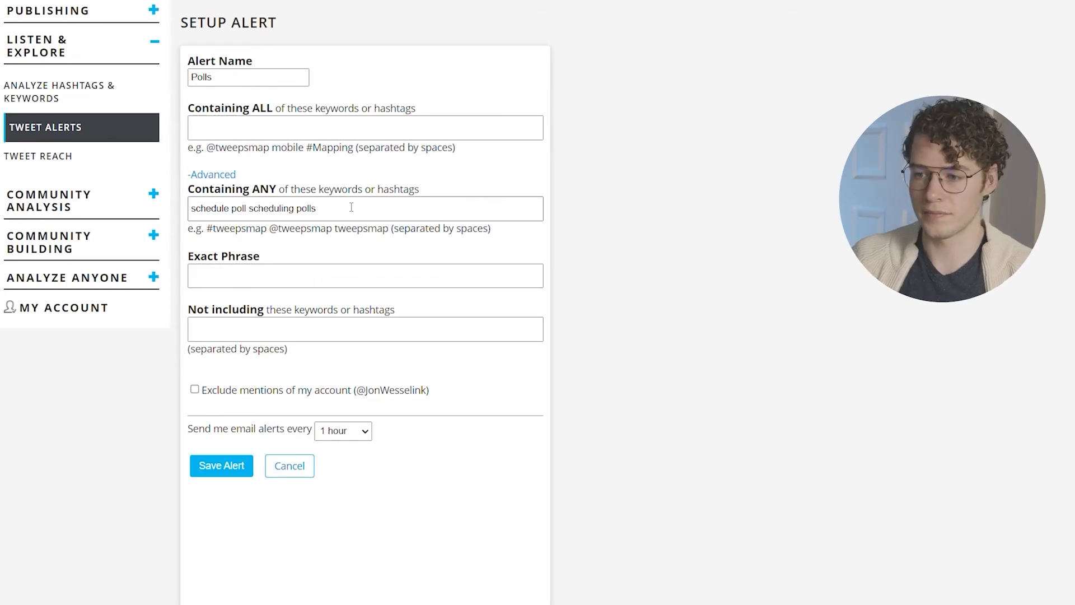
{"action": "left_click_drag", "start_coordinate": [343, 208], "coordinate": [295, 208]}
{"action": "double_click", "coordinate": [270, 209]}
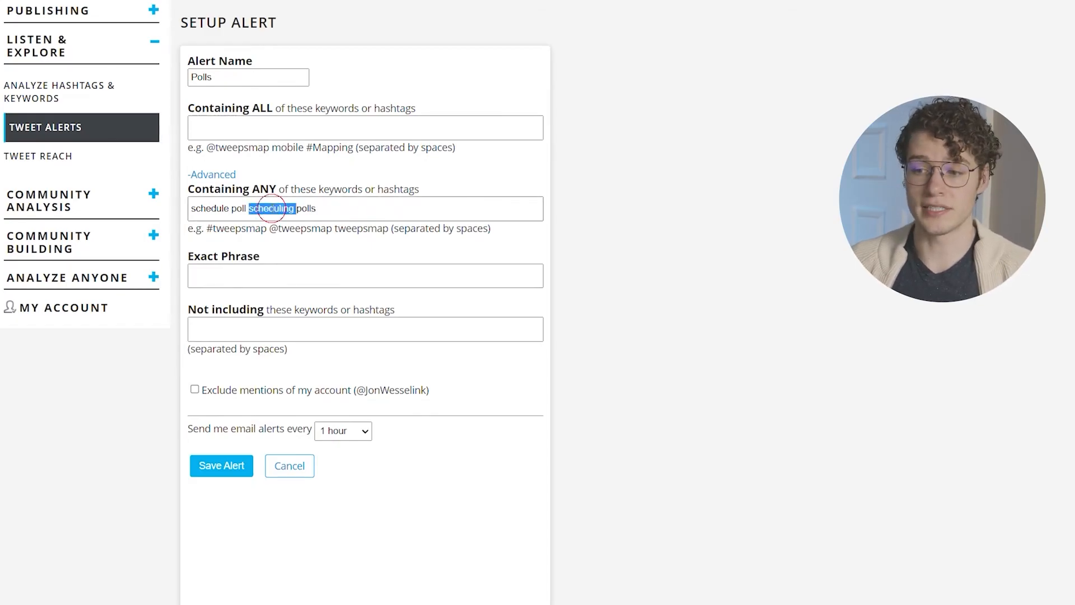
{"action": "double_click", "coordinate": [239, 208]}
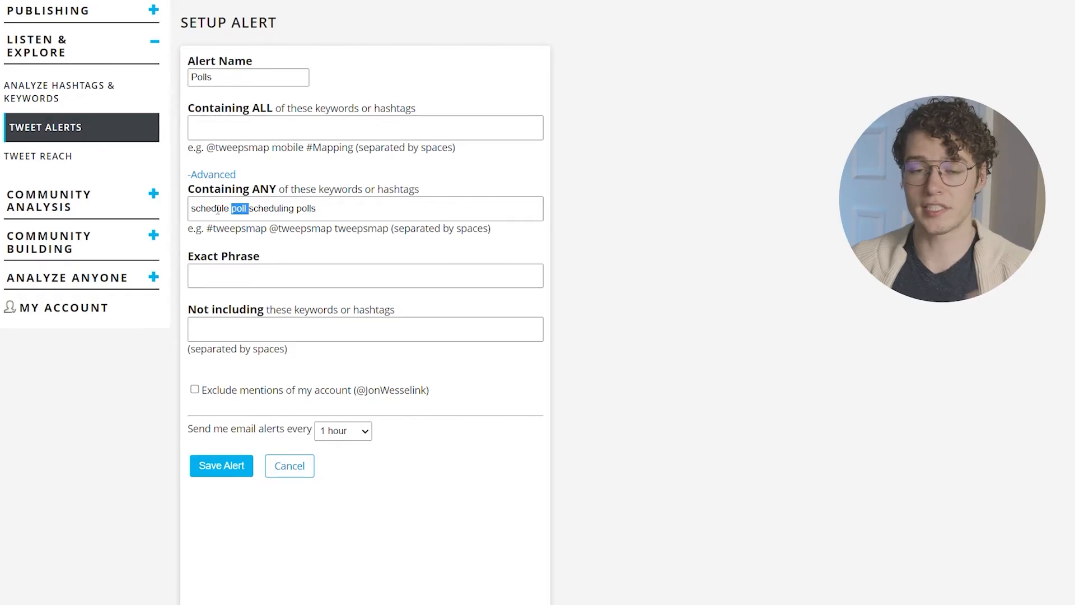
{"action": "double_click", "coordinate": [218, 209]}
{"action": "left_click", "coordinate": [354, 208]}
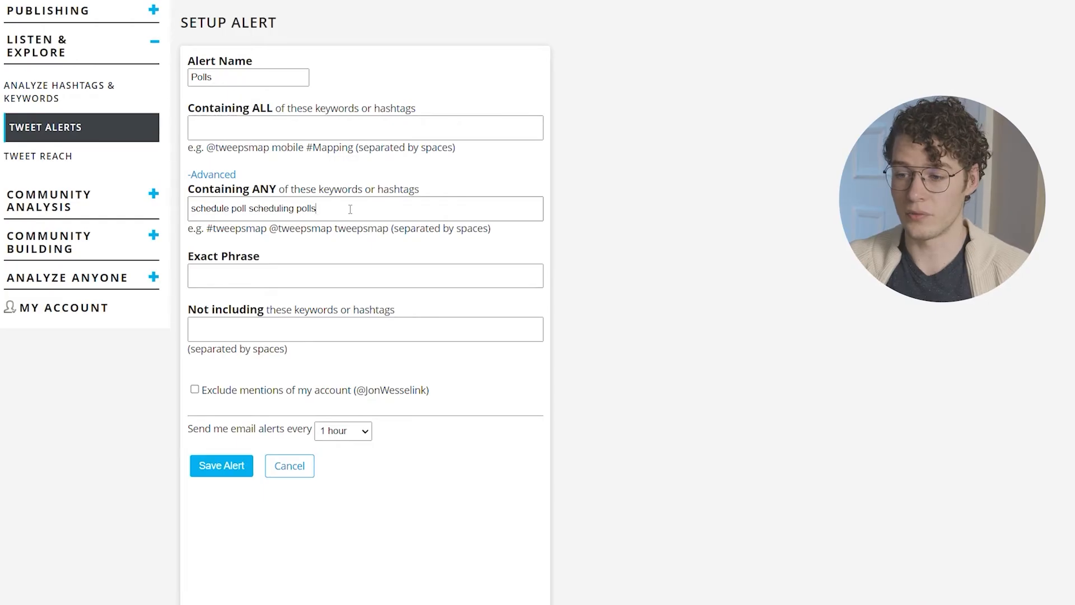
- Enter "election biden ballots" as the keywords the alert must not include
{"action": "left_click", "coordinate": [269, 328]}
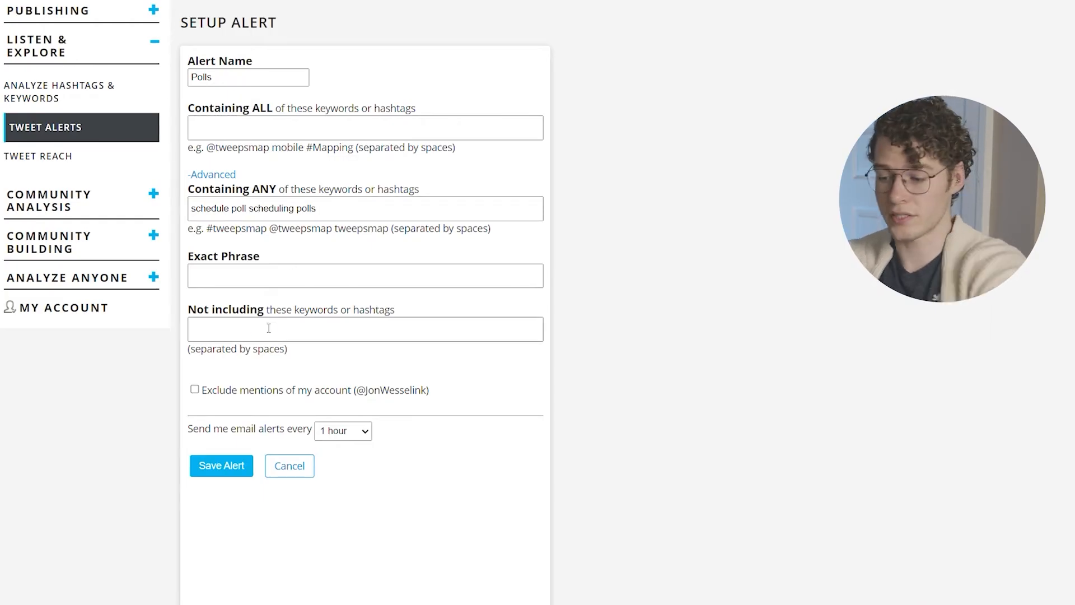
{"action": "type", "text": "election "}
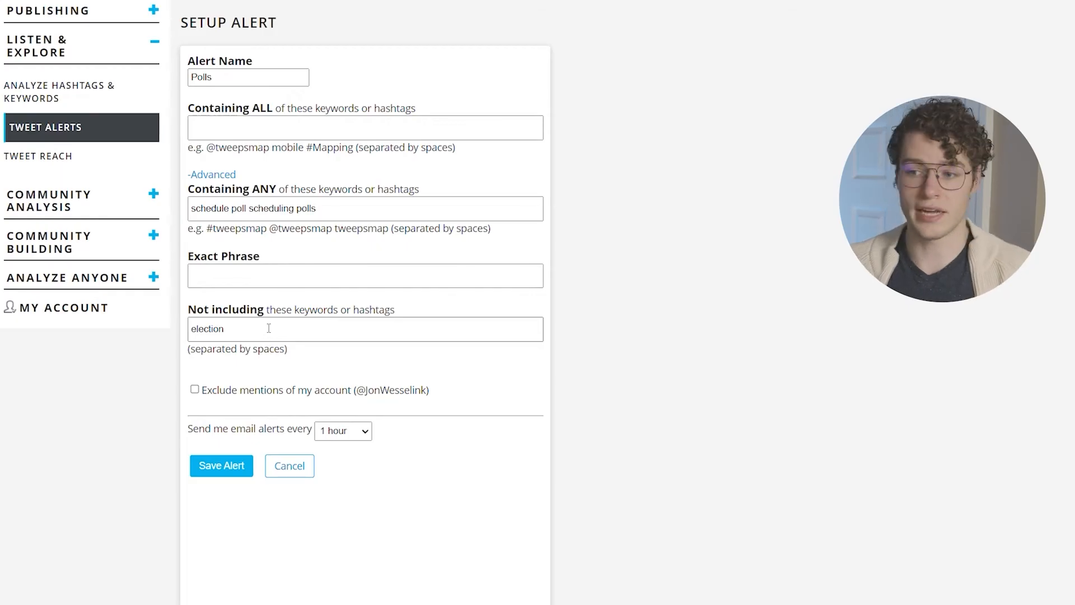
{"action": "type", "text": "to"}
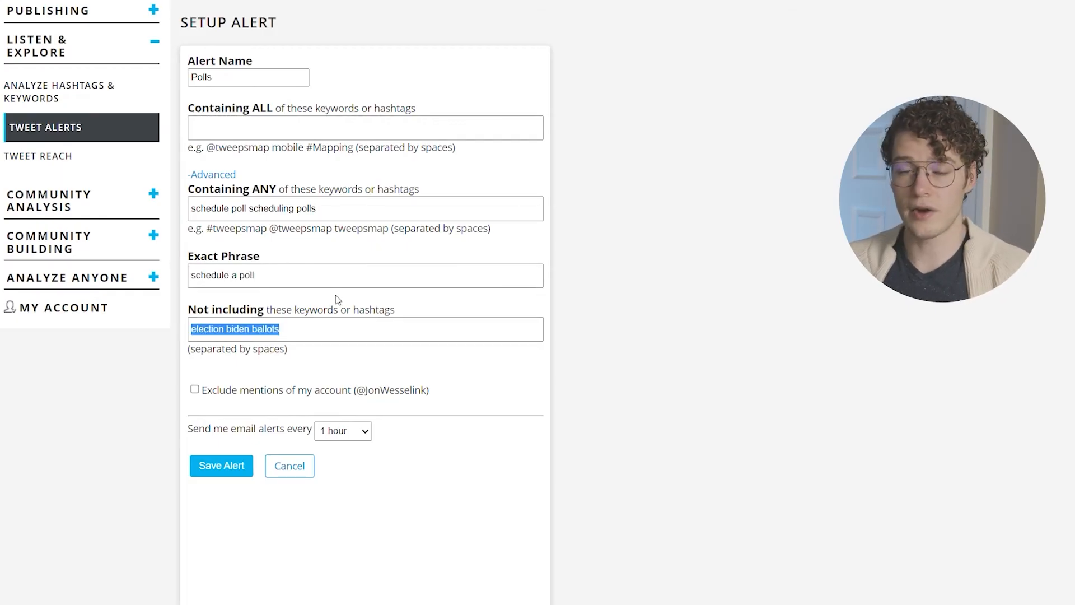
- Clear the Not including, Exact Phrase and Containing ANY filters of the alert
{"action": "key", "text": "BackSpace"}
{"action": "left_click_drag", "start_coordinate": [271, 275], "coordinate": [250, 246]}
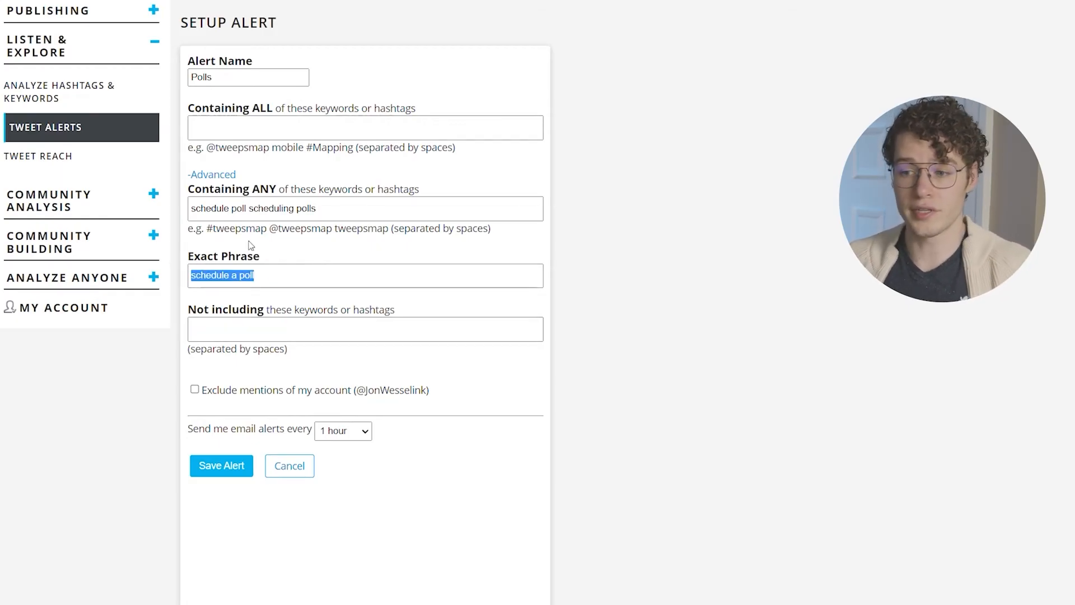
{"action": "key", "text": "BackSpace"}
{"action": "left_click_drag", "start_coordinate": [316, 209], "coordinate": [190, 210]}
{"action": "key", "text": "BackSpace"}
- Enter "schedule a poll" as the alert's Exact Phrase
{"action": "left_click", "coordinate": [240, 274]}
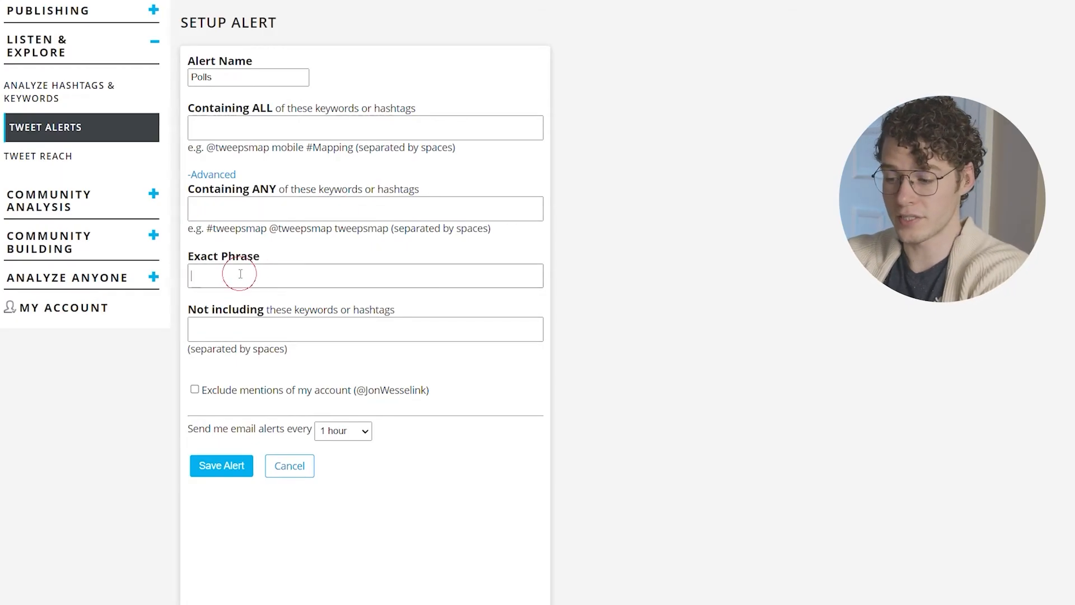
{"action": "type", "text": "schedule a po"}
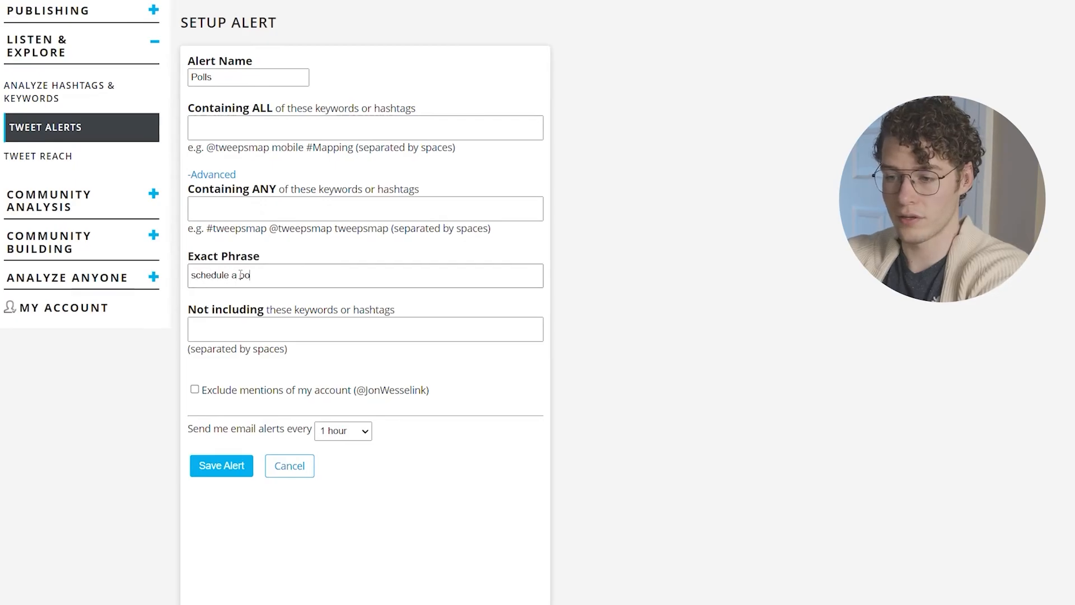
{"action": "type", "text": "ll"}
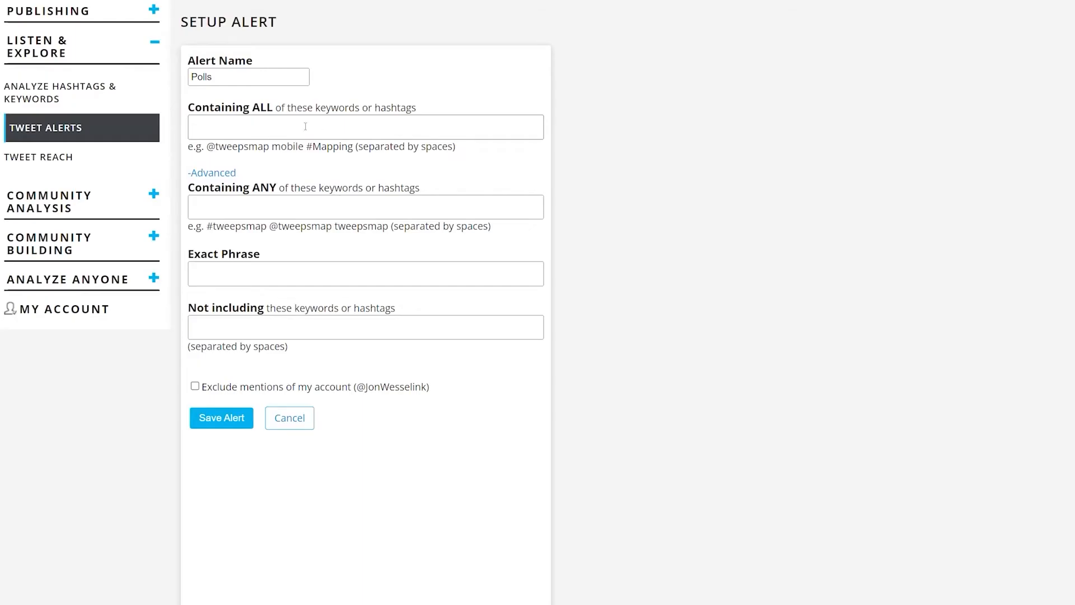
- Enter "Polls" as the Containing ALL keyword and "schedule scheduling" as the Containing ANY keywords
{"action": "left_click", "coordinate": [305, 127]}
{"action": "type", "text": "Polls"}
{"action": "left_click", "coordinate": [270, 205]}
{"action": "type", "text": "schedule scheduling"}
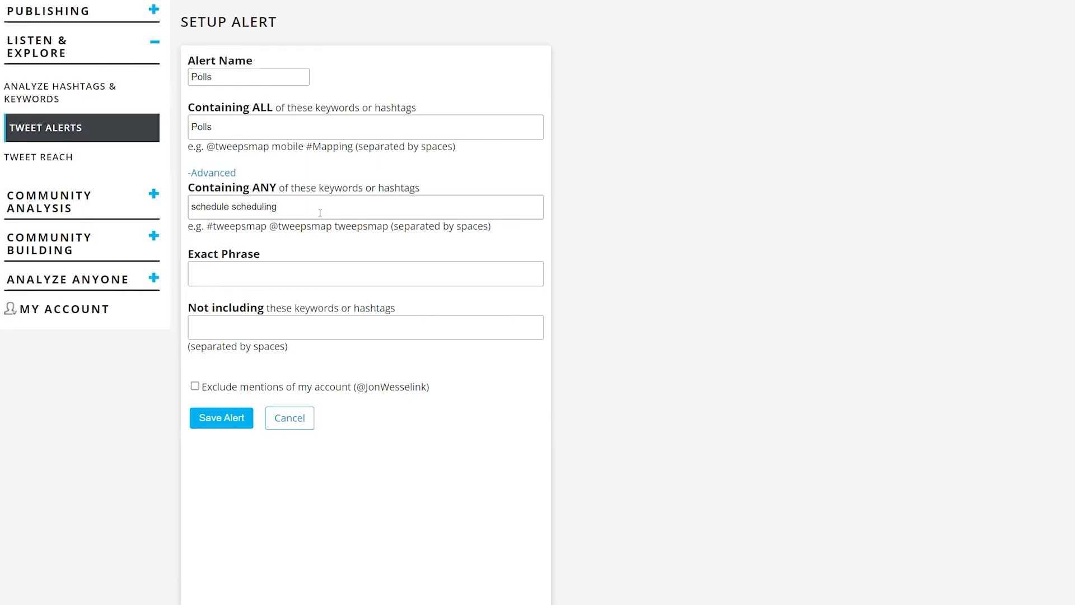
{"action": "double_click", "coordinate": [259, 130]}
{"action": "left_click_drag", "start_coordinate": [293, 207], "coordinate": [177, 211]}
{"action": "left_click", "coordinate": [338, 203]}
{"action": "left_click", "coordinate": [323, 327]}
{"action": "type", "text": "rpollscheduler"}
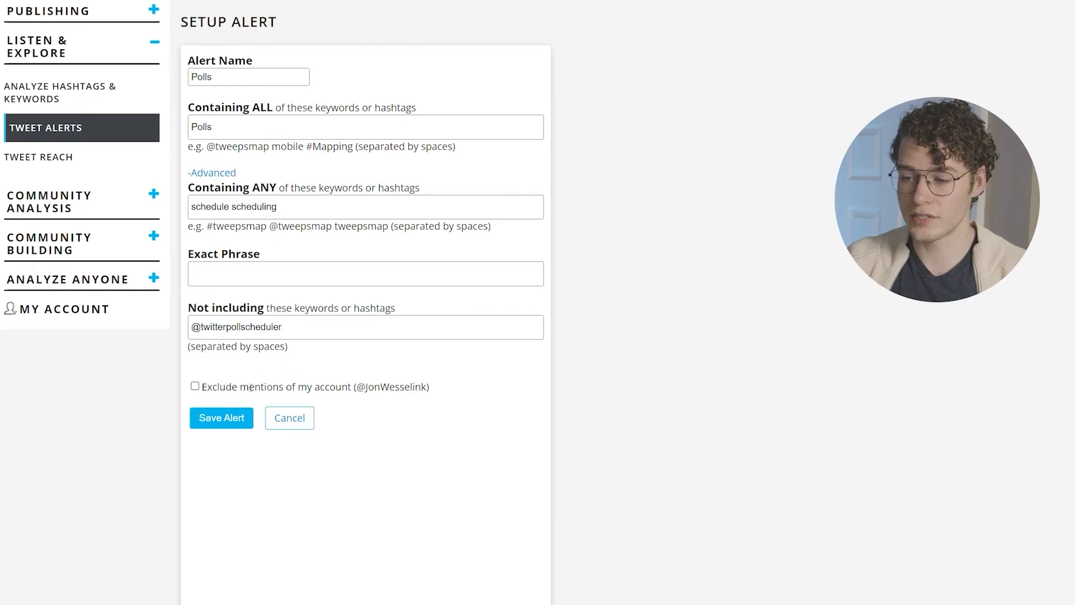
{"action": "left_click", "coordinate": [195, 386]}
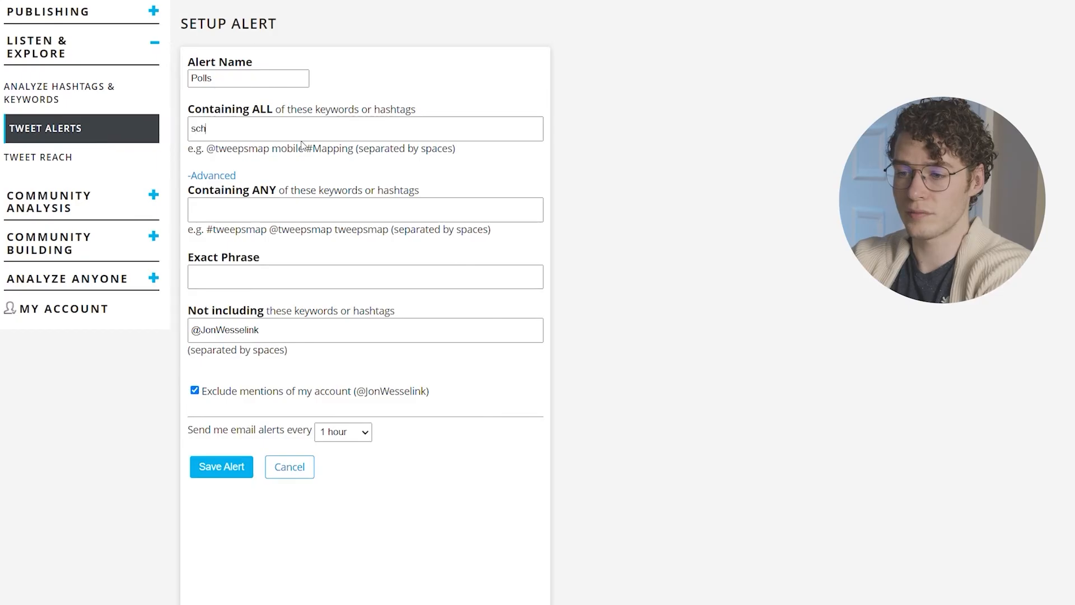
- Enter "schedule polls" as the Containing ALL keywords and "schedule a poll" as the Exact Phrase
{"action": "left_click", "coordinate": [266, 275]}
{"action": "type", "text": "schedule a poll"}
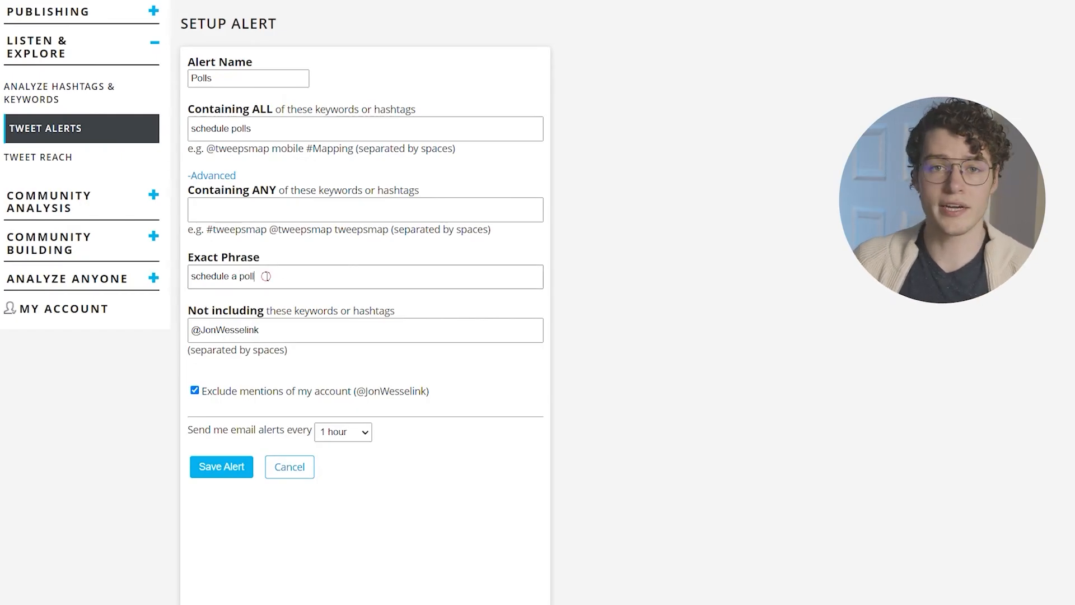
{"action": "left_click_drag", "start_coordinate": [264, 276], "coordinate": [178, 274]}
{"action": "double_click", "coordinate": [279, 130]}
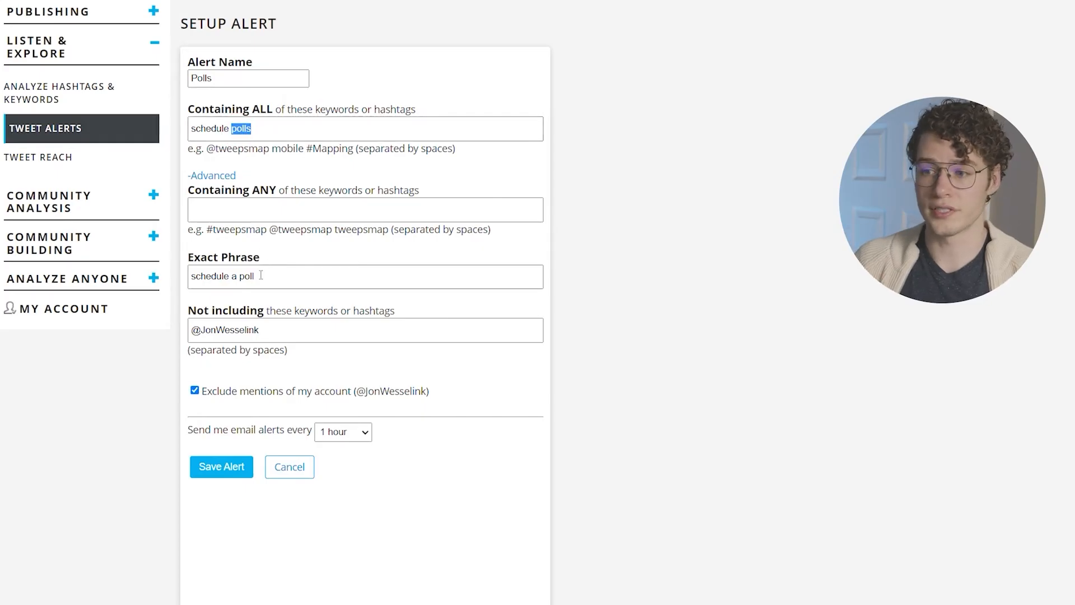
{"action": "left_click_drag", "start_coordinate": [261, 275], "coordinate": [189, 276]}
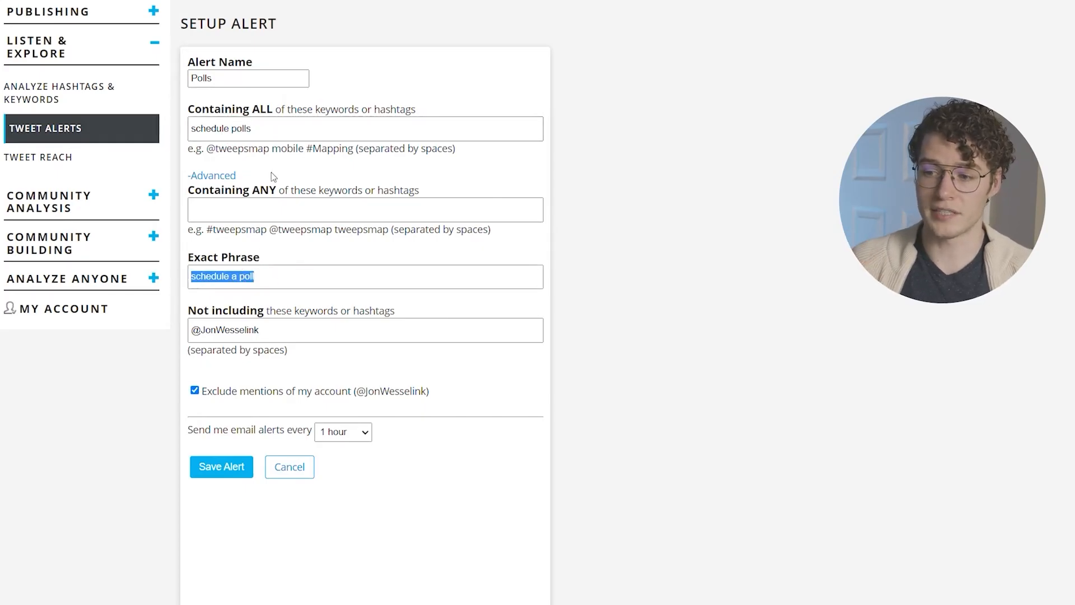
{"action": "double_click", "coordinate": [289, 128]}
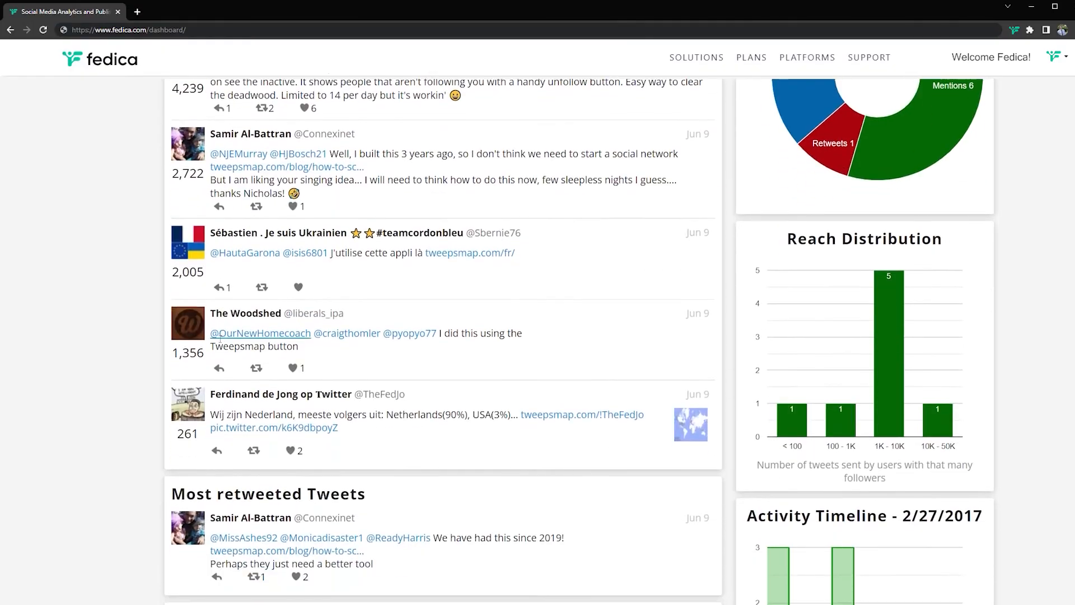
- Look through the alert report's retweeted tweets and top contributors, and check which report dates are available
{"action": "scroll", "coordinate": [219, 338], "scroll_direction": "down", "scroll_amount": 7}
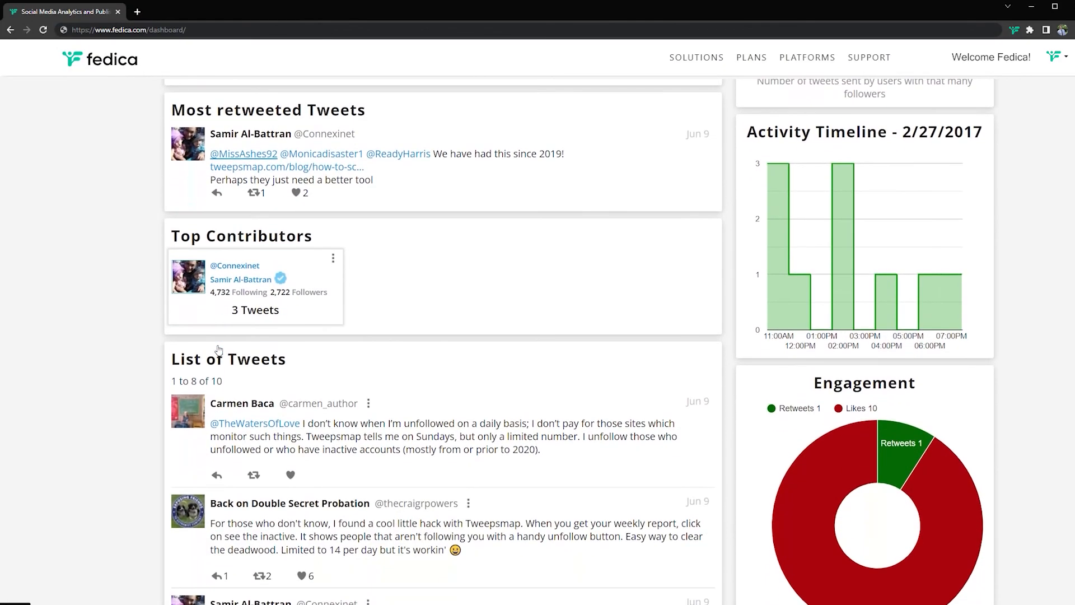
{"action": "scroll", "coordinate": [219, 350], "scroll_direction": "down", "scroll_amount": 1}
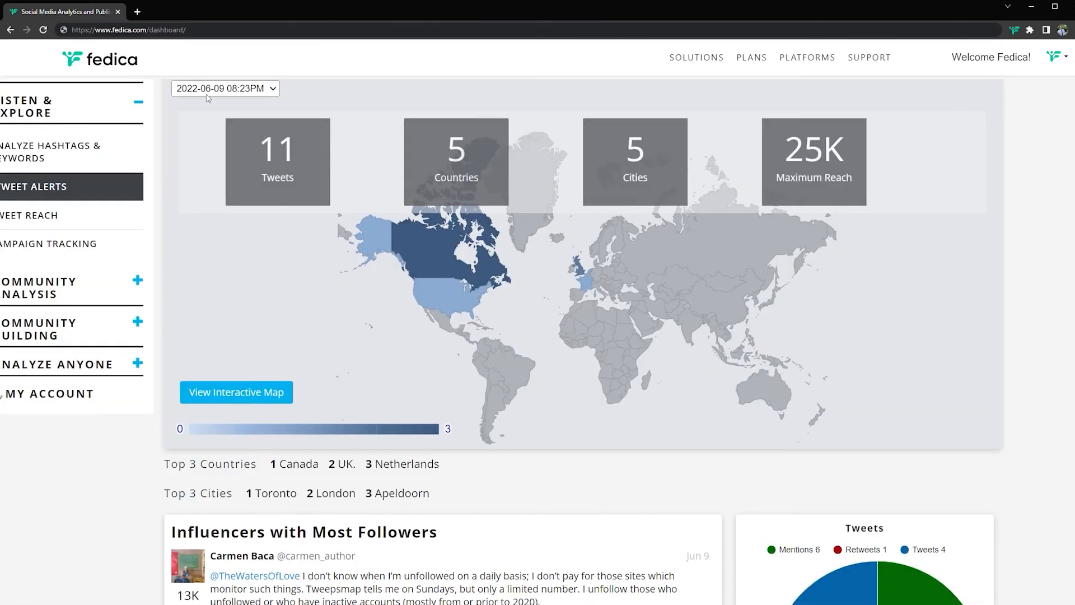
{"action": "left_click", "coordinate": [224, 88]}
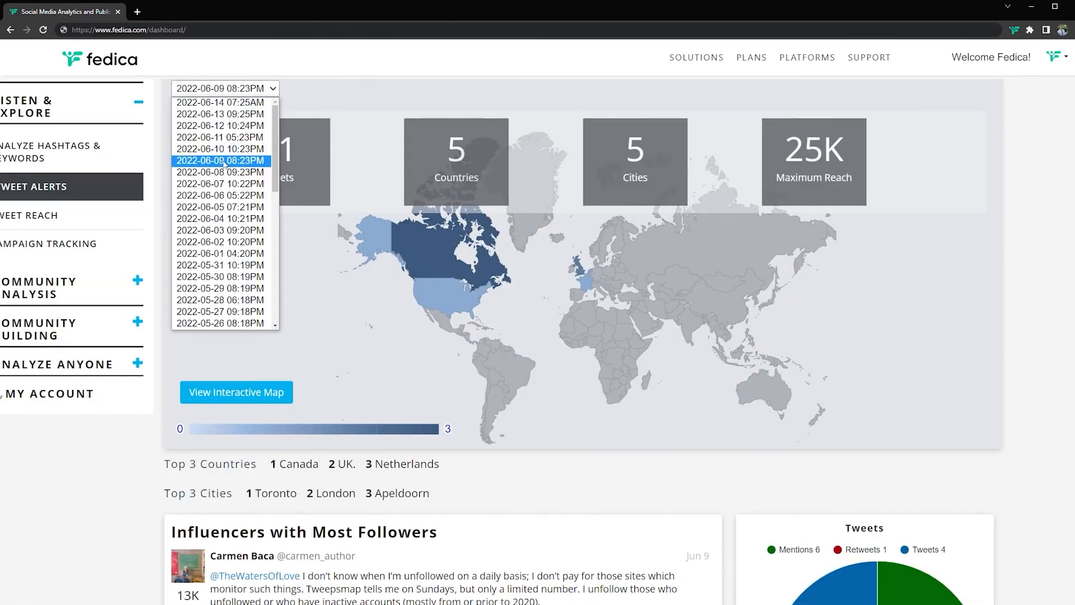
{"action": "left_click", "coordinate": [366, 255]}
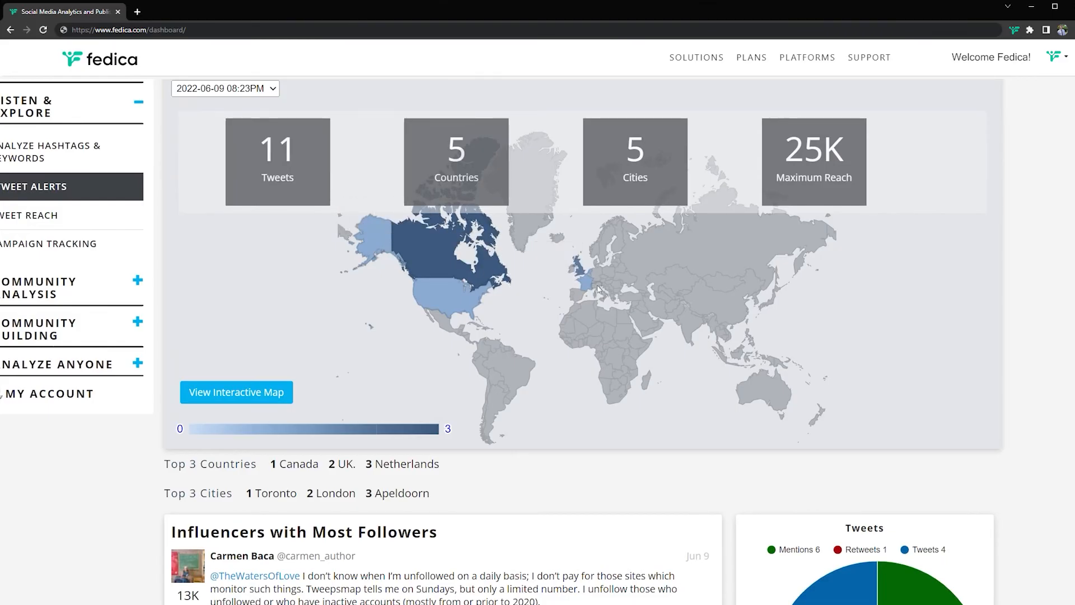
- Examine the alert report's map, associated hashtags, top influencers, reach distribution, activity timeline, engagement, gender and occupation charts
{"action": "scroll", "coordinate": [821, 286], "scroll_direction": "down", "scroll_amount": 3}
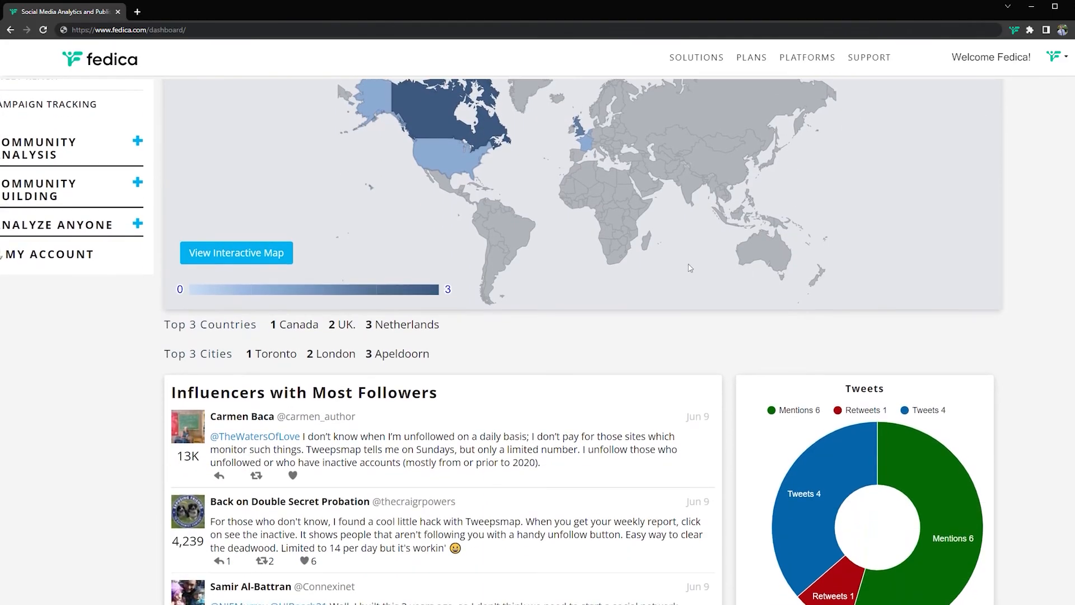
{"action": "scroll", "coordinate": [256, 265], "scroll_direction": "down", "scroll_amount": 4}
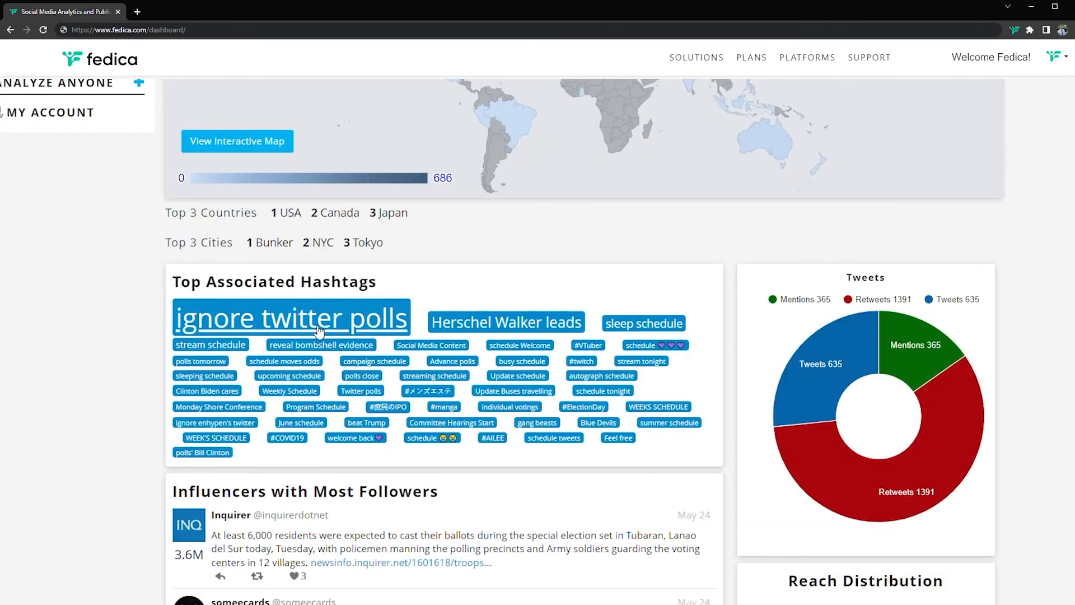
{"action": "scroll", "coordinate": [318, 330], "scroll_direction": "down", "scroll_amount": 6}
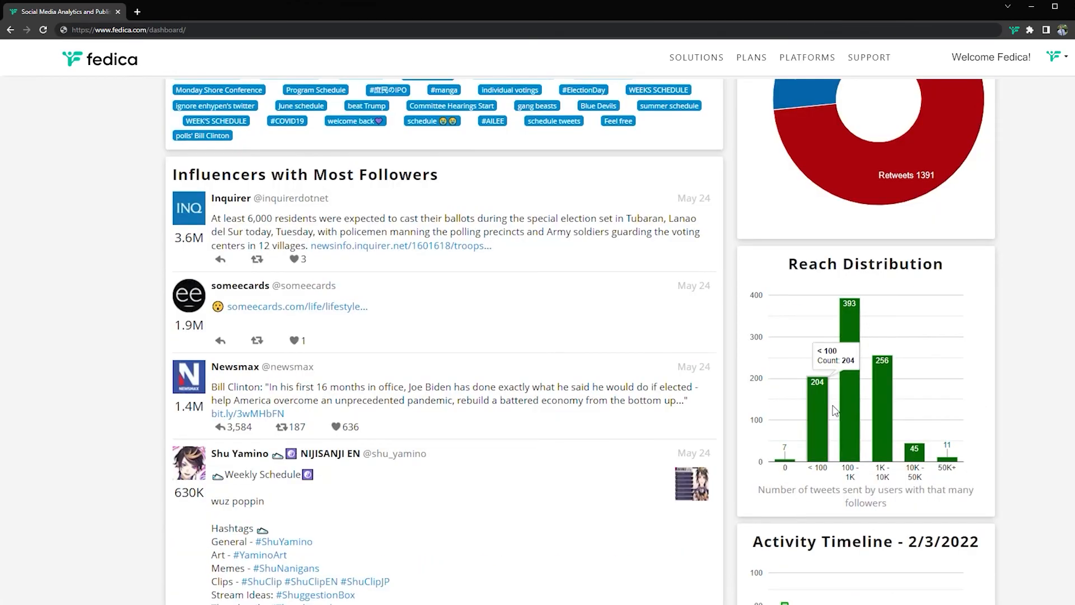
{"action": "mouse_move", "coordinate": [857, 408]}
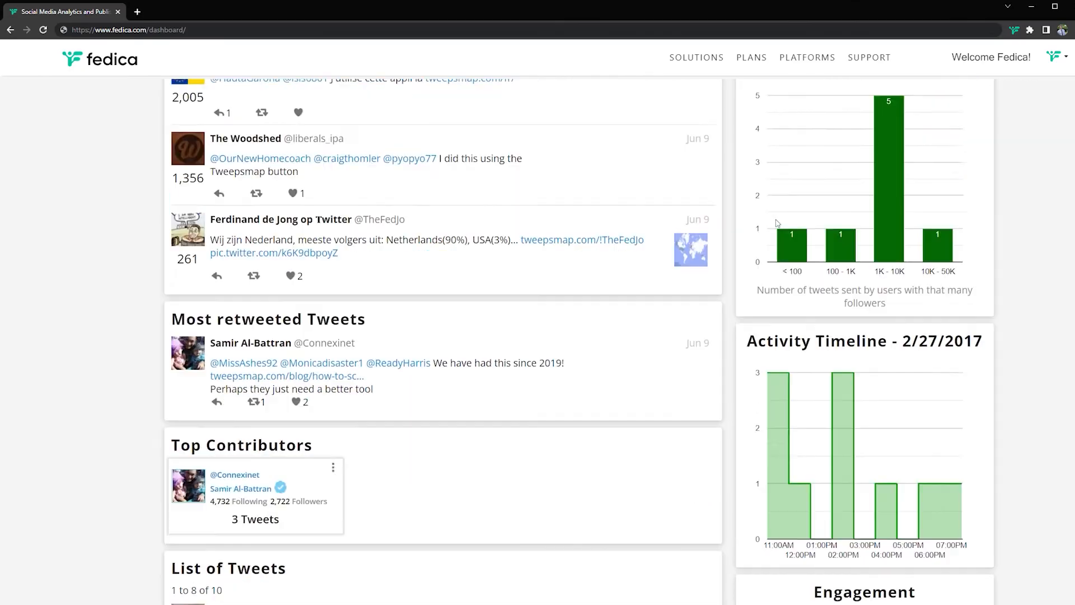
{"action": "scroll", "coordinate": [806, 243], "scroll_direction": "down", "scroll_amount": 10}
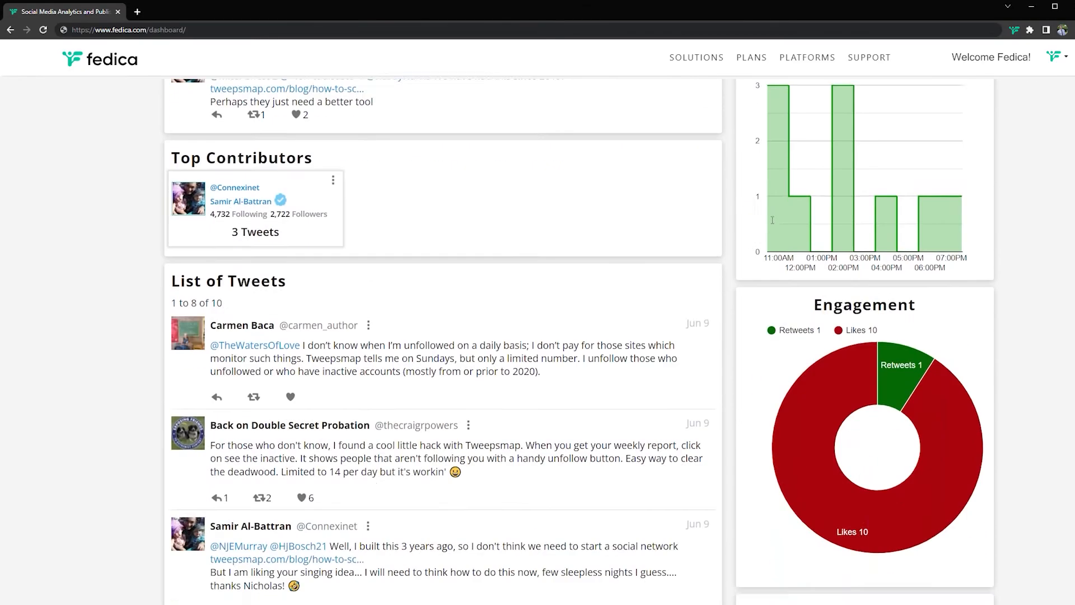
{"action": "scroll", "coordinate": [808, 248], "scroll_direction": "down", "scroll_amount": 2}
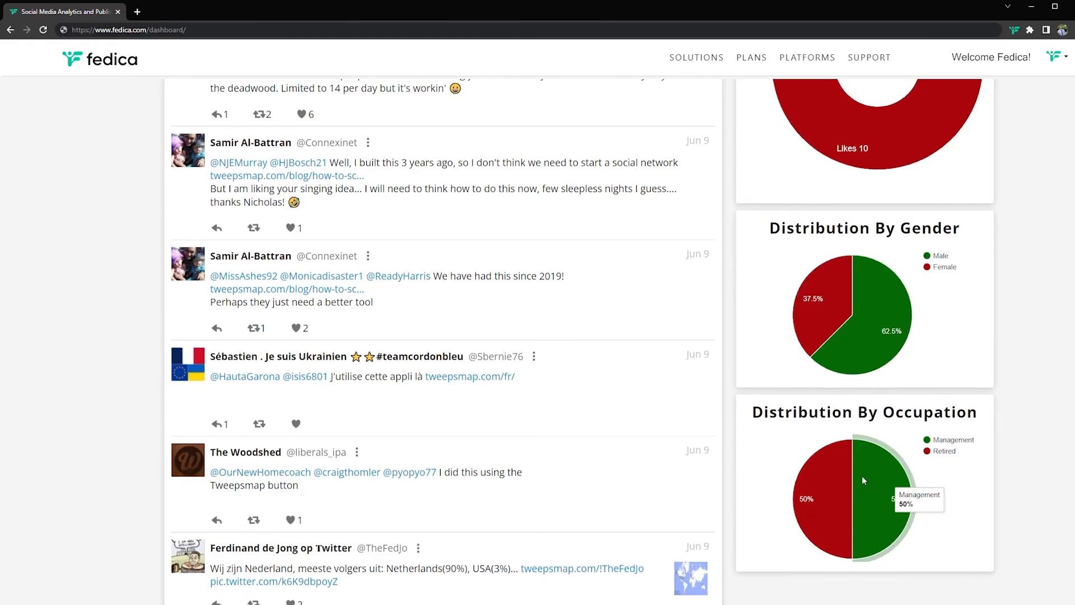
{"action": "scroll", "coordinate": [804, 438], "scroll_direction": "up", "scroll_amount": 10}
{"action": "scroll", "coordinate": [803, 437], "scroll_direction": "up", "scroll_amount": 6}
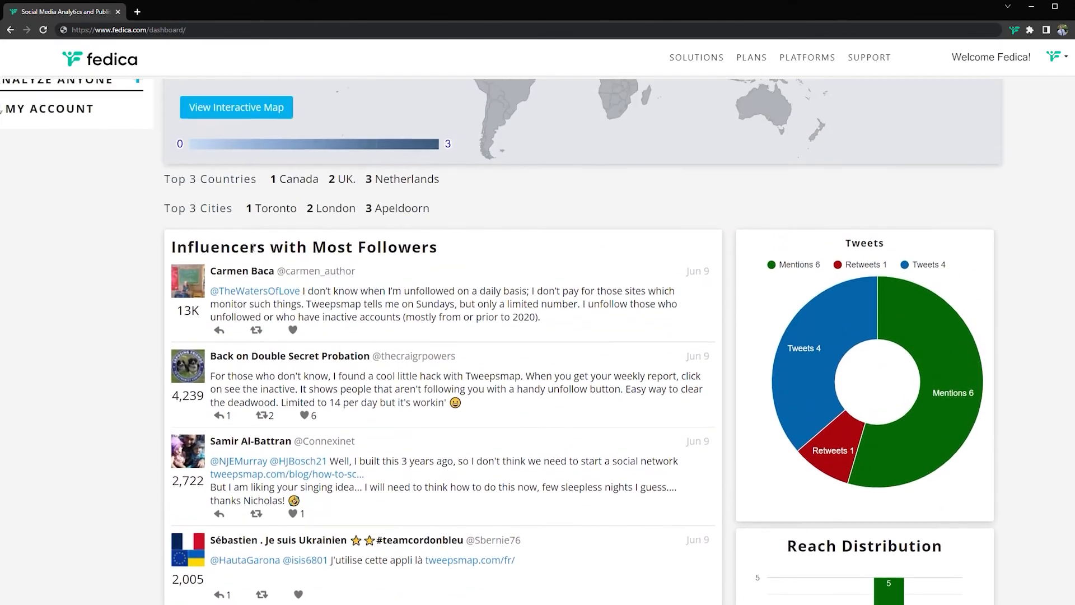
{"action": "scroll", "coordinate": [214, 257], "scroll_direction": "down", "scroll_amount": 6}
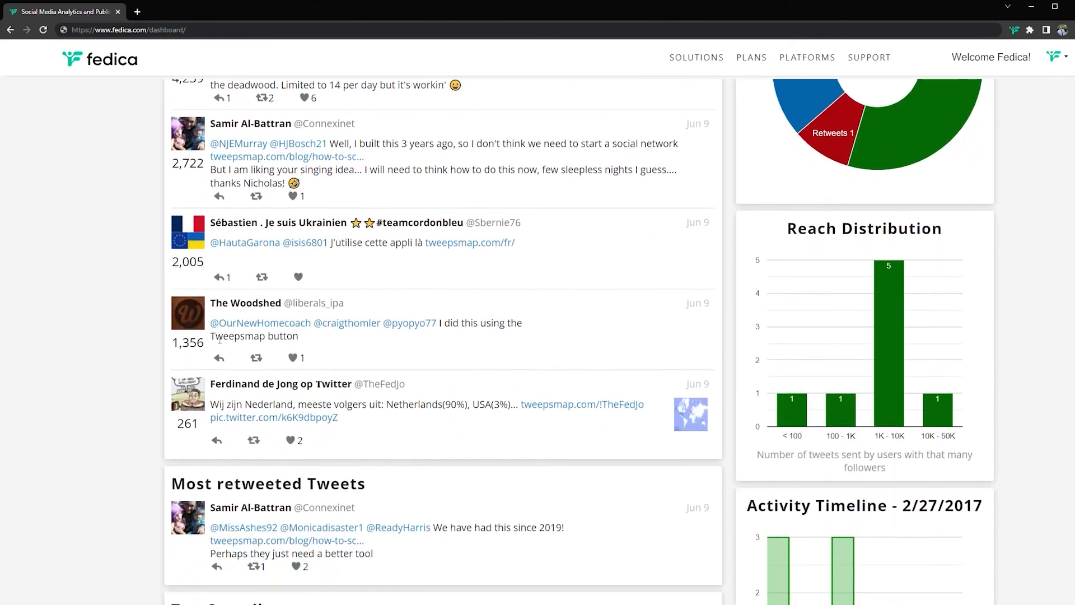
{"action": "scroll", "coordinate": [217, 347], "scroll_direction": "down", "scroll_amount": 3}
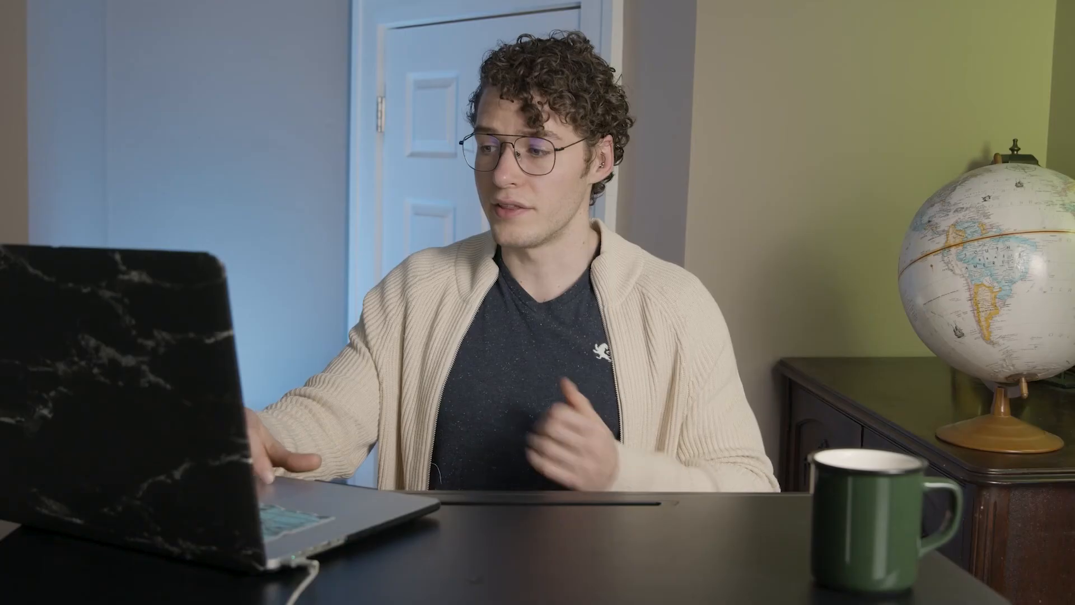